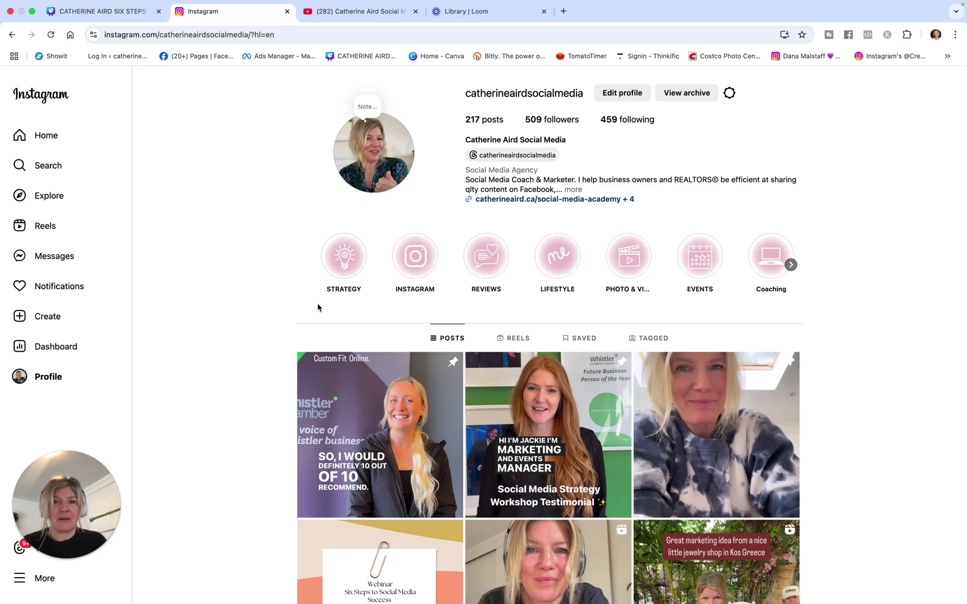
# Look over the profile's highlights and the grid of published posts.
pyautogui.scroll(-3, 318, 307)
pyautogui.scroll(2, 317, 307)
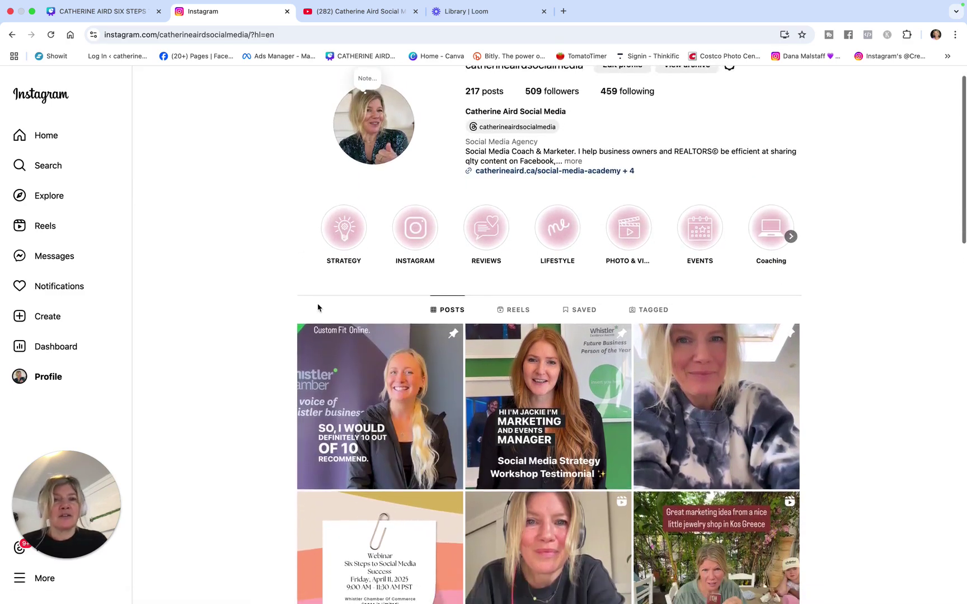
pyautogui.scroll(1, 230, 293)
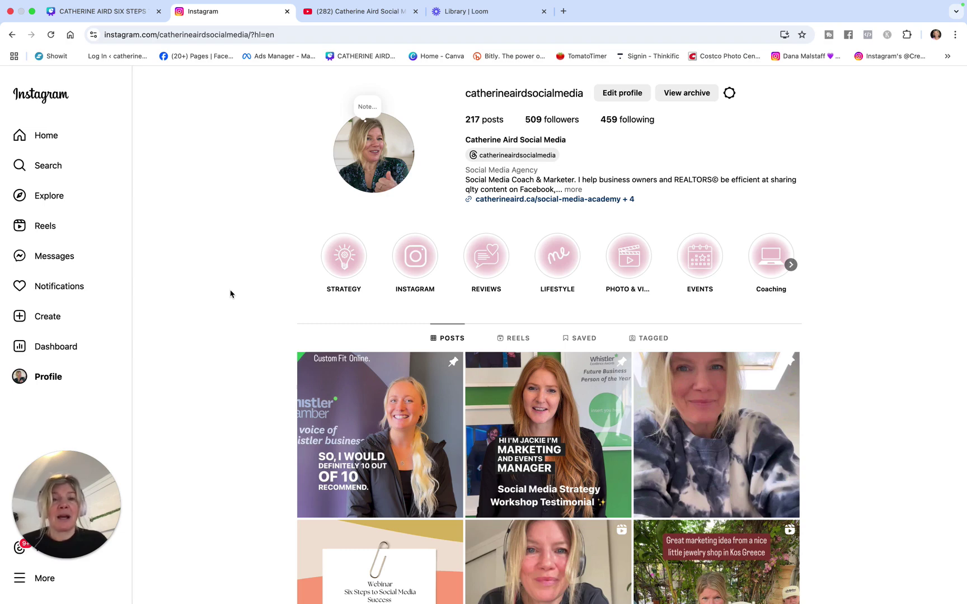
pyautogui.scroll(-1, 230, 293)
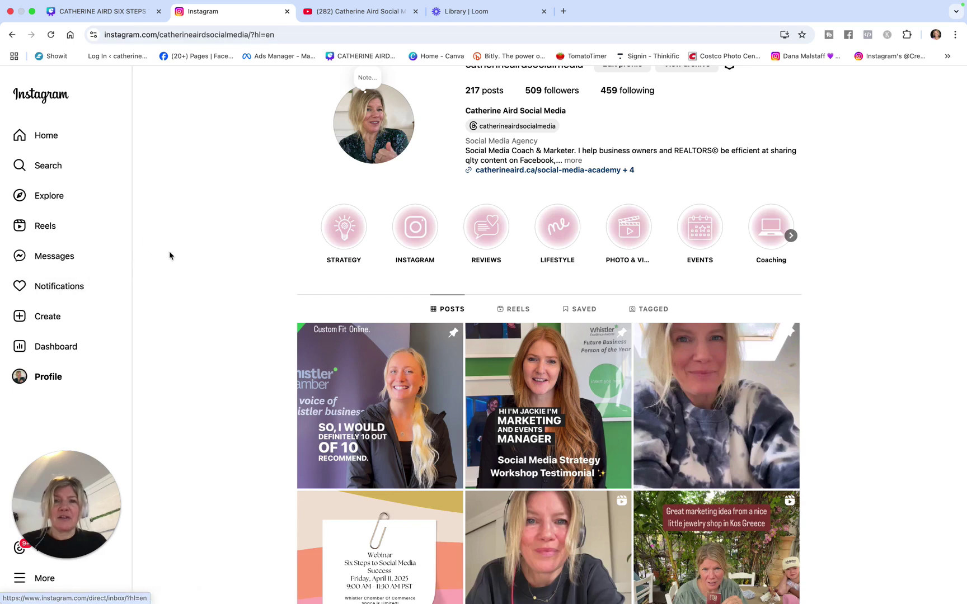
pyautogui.scroll(1, 171, 254)
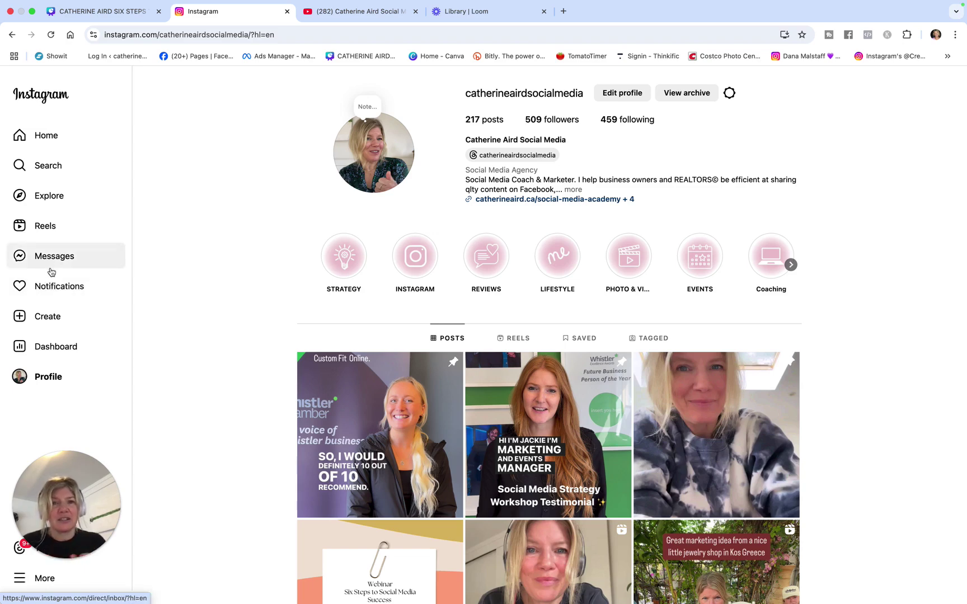
pyautogui.scroll(-1, 445, 411)
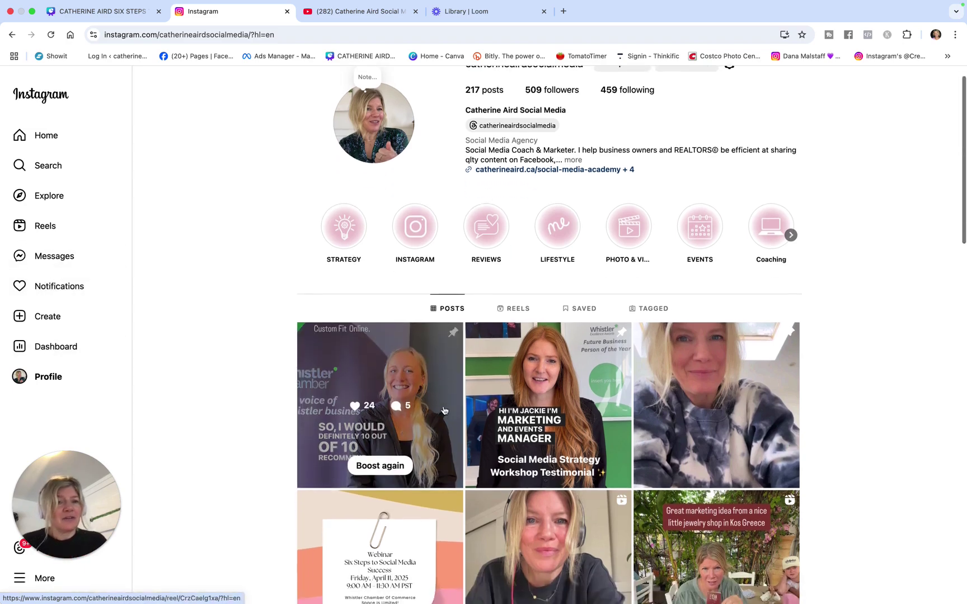
pyautogui.scroll(1, 444, 411)
pyautogui.scroll(-6, 445, 411)
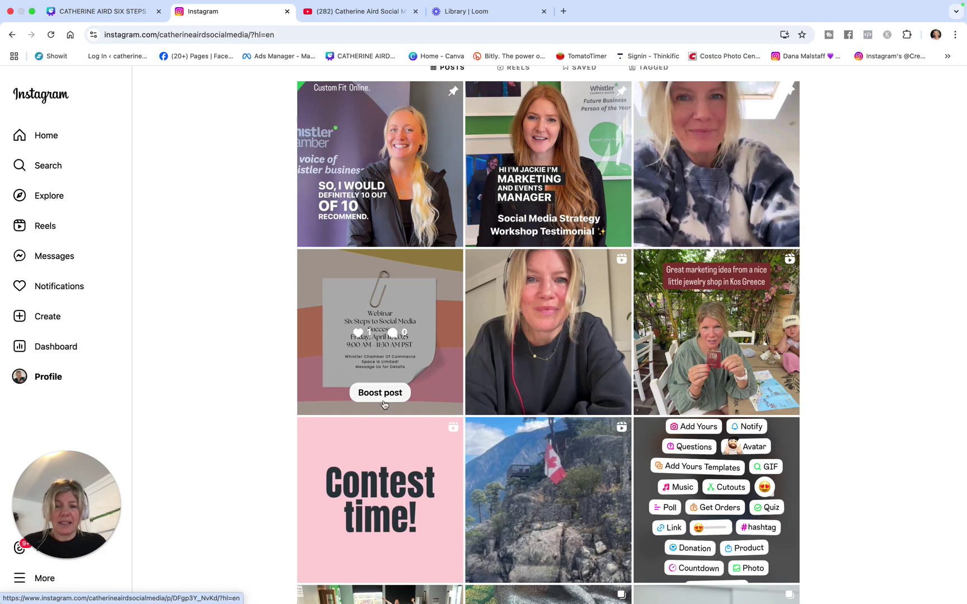
# Open the professional dashboard and review the completed ads and the ad tools.
pyautogui.click(51, 347)
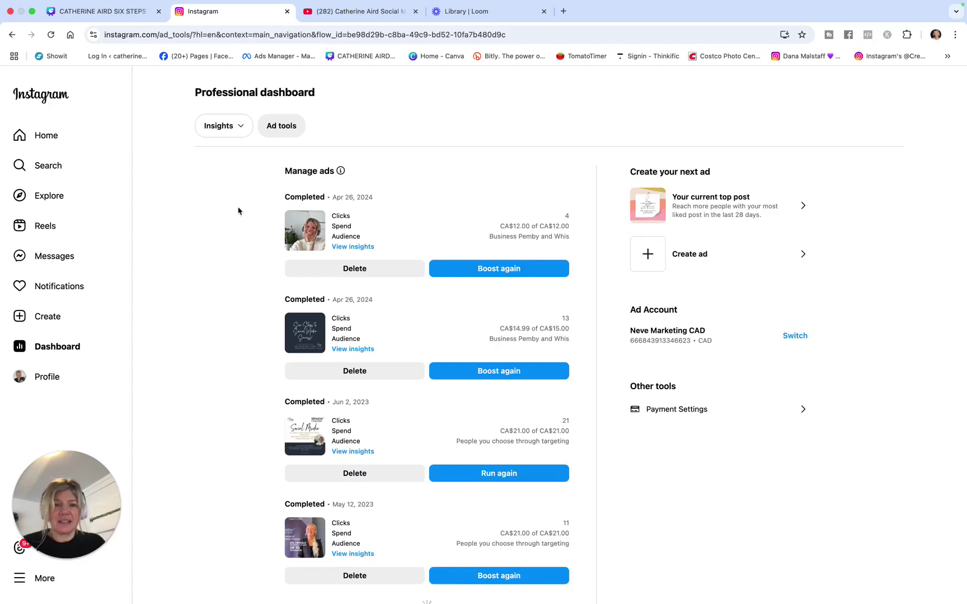
pyautogui.scroll(-3, 431, 371)
pyautogui.scroll(3, 423, 440)
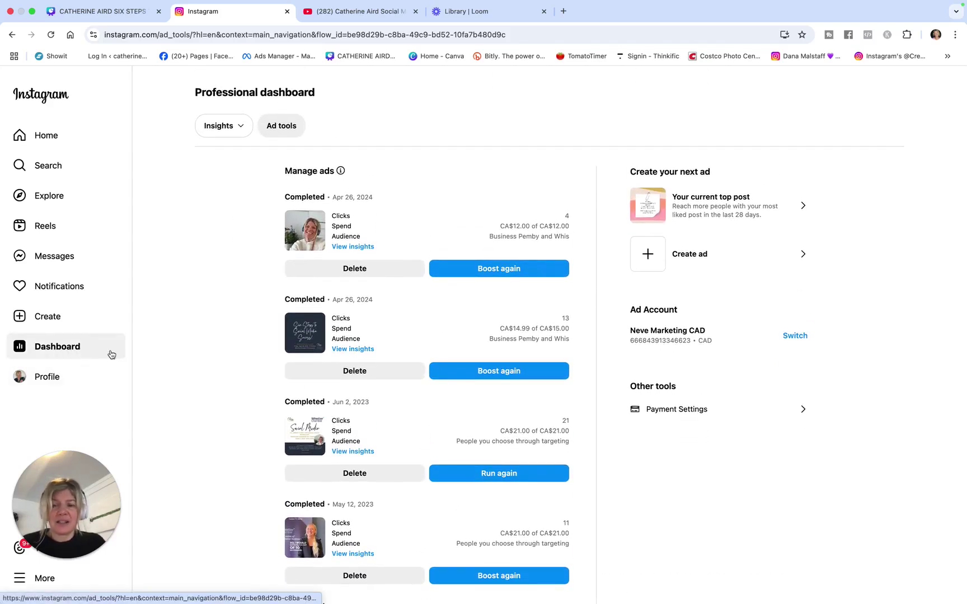
pyautogui.scroll(-1, 479, 345)
pyautogui.scroll(1, 479, 345)
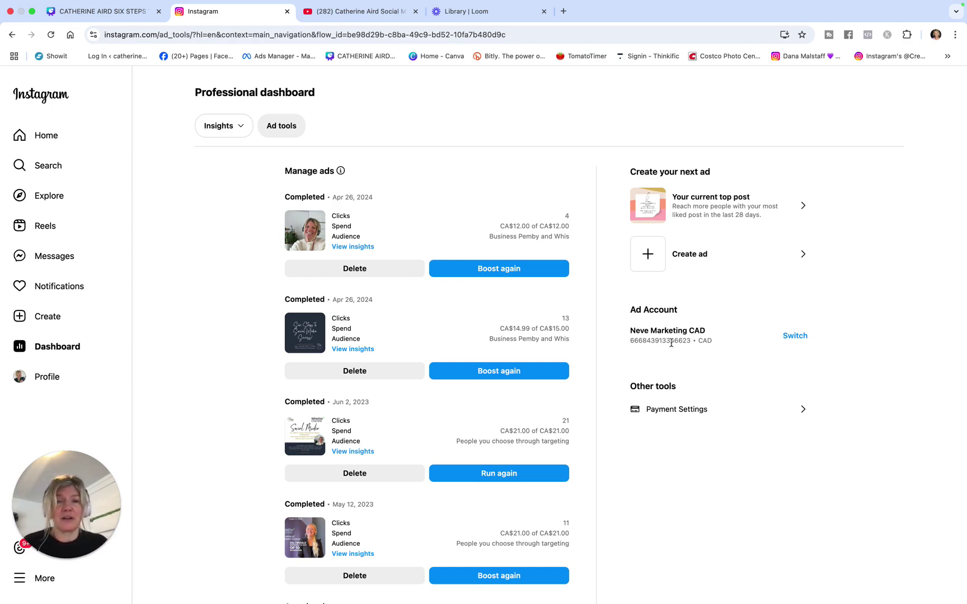
# Review the ad account's payment settings, including its payment methods, and open the date range options of its payment activity.
pyautogui.click(678, 421)
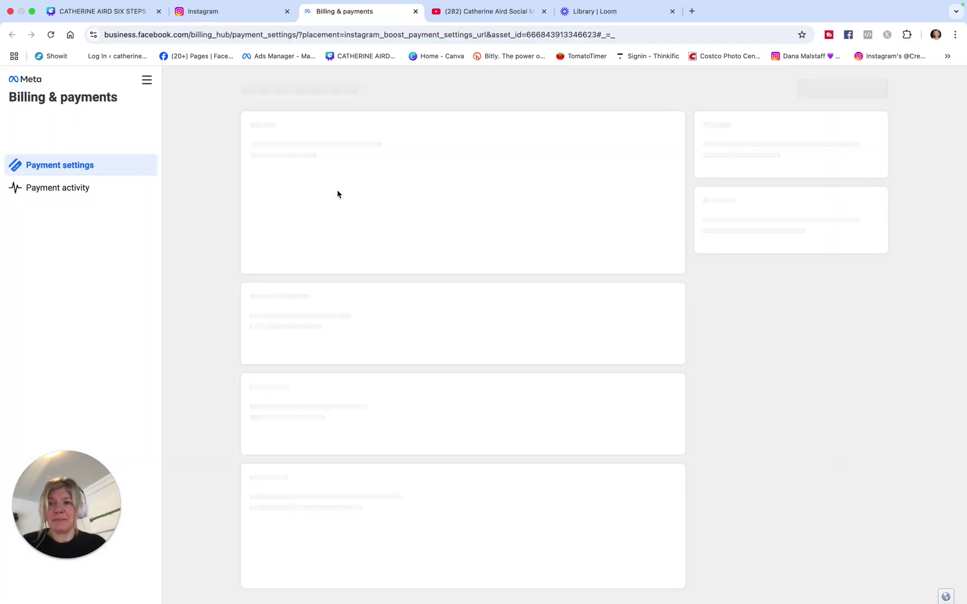
pyautogui.scroll(-5, 491, 356)
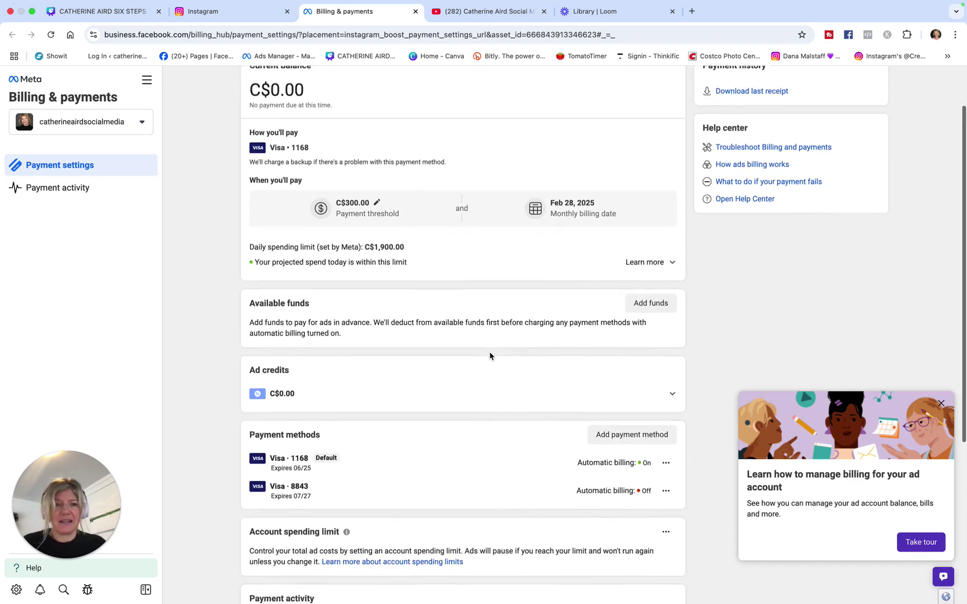
pyautogui.scroll(5, 397, 382)
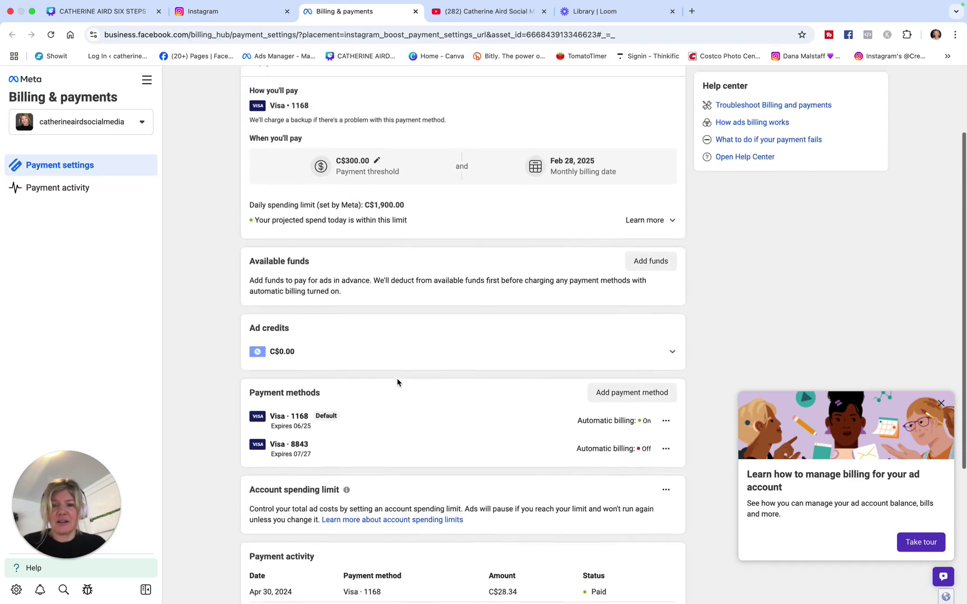
pyautogui.scroll(-4, 398, 382)
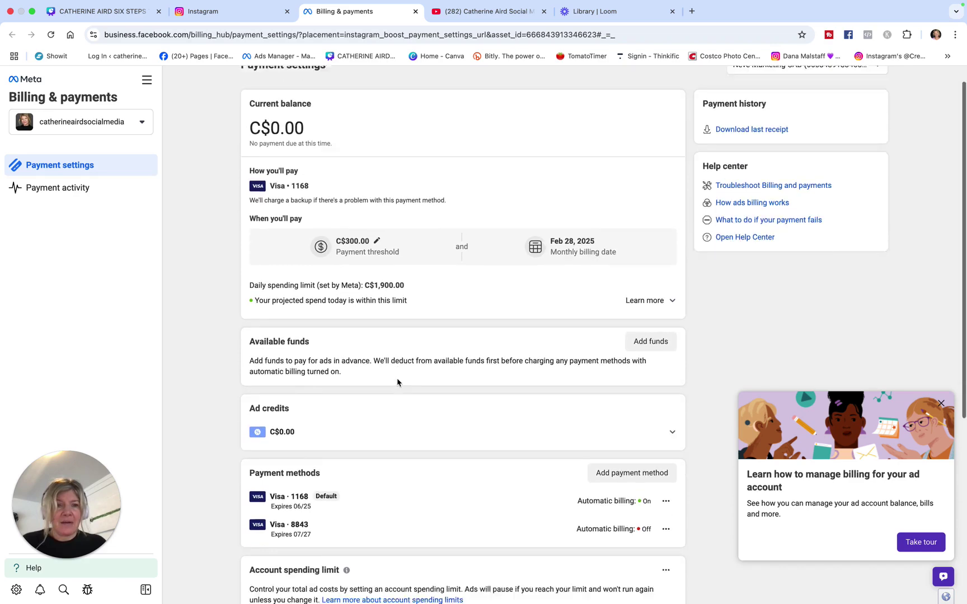
pyautogui.scroll(4, 398, 383)
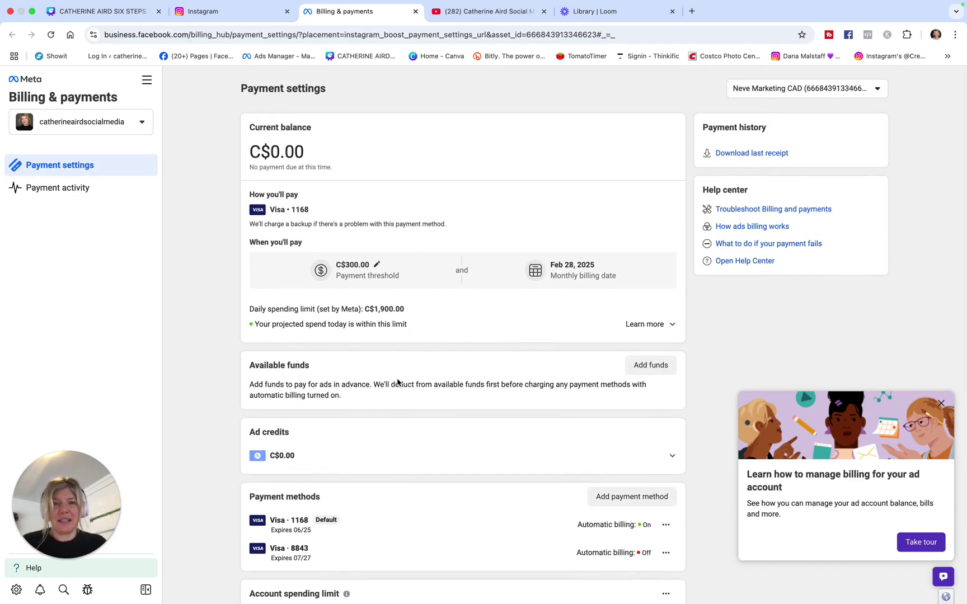
pyautogui.click(66, 194)
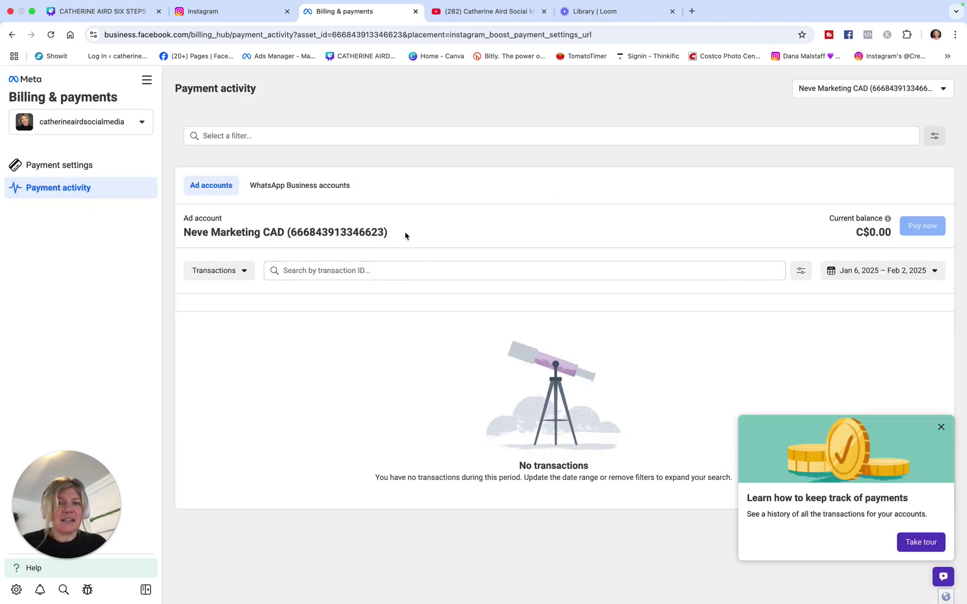
pyautogui.click(901, 268)
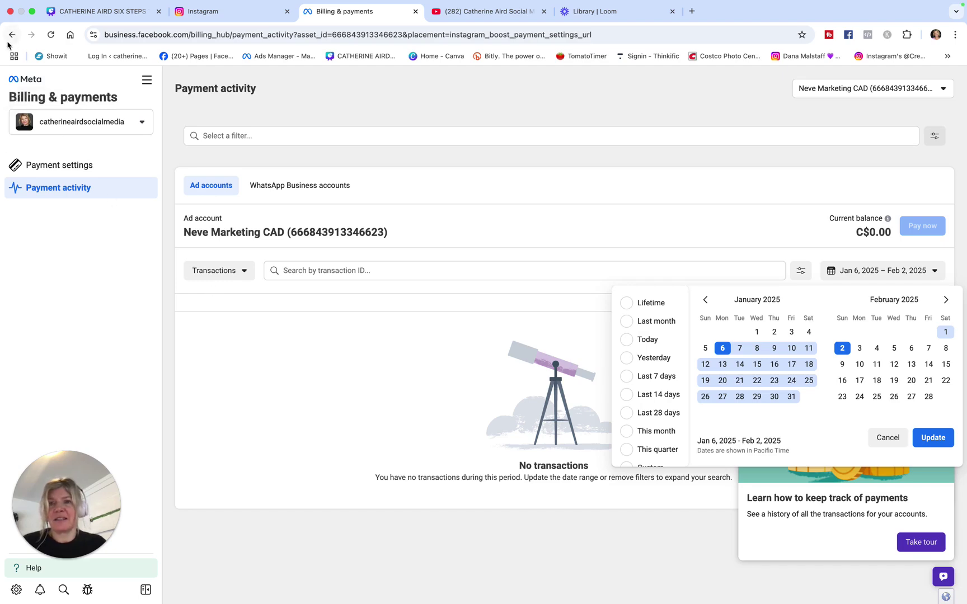
# Return to the Instagram profile and start boosting the "Six Steps to Social Media Success" webinar post.
pyautogui.click(242, 17)
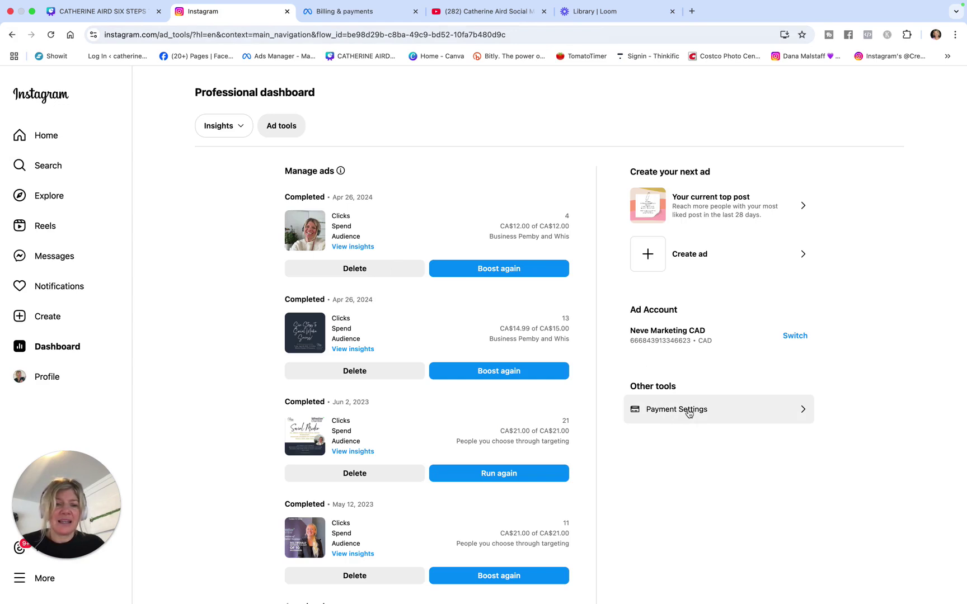
pyautogui.scroll(-1, 676, 482)
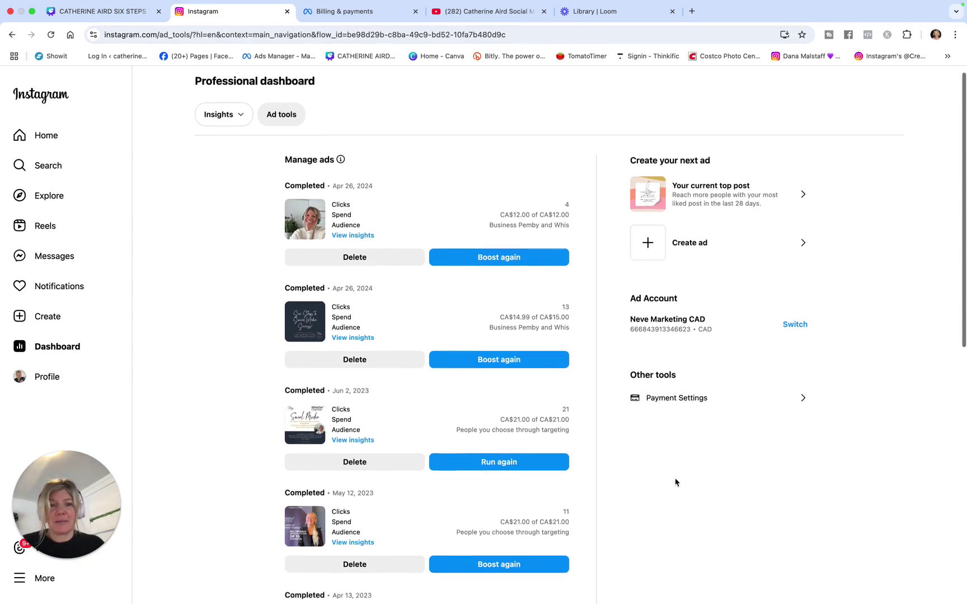
pyautogui.scroll(1, 676, 483)
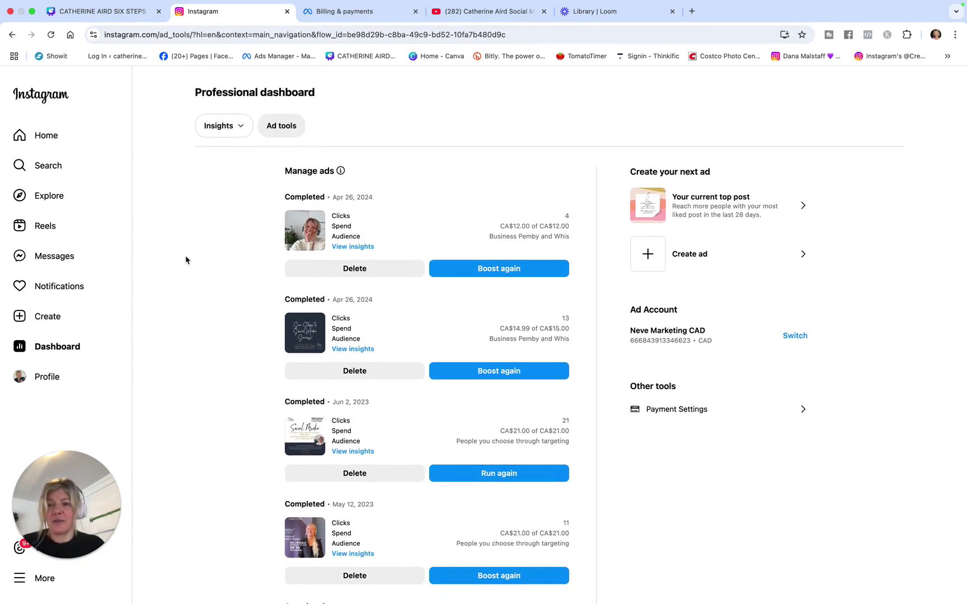
pyautogui.click(44, 141)
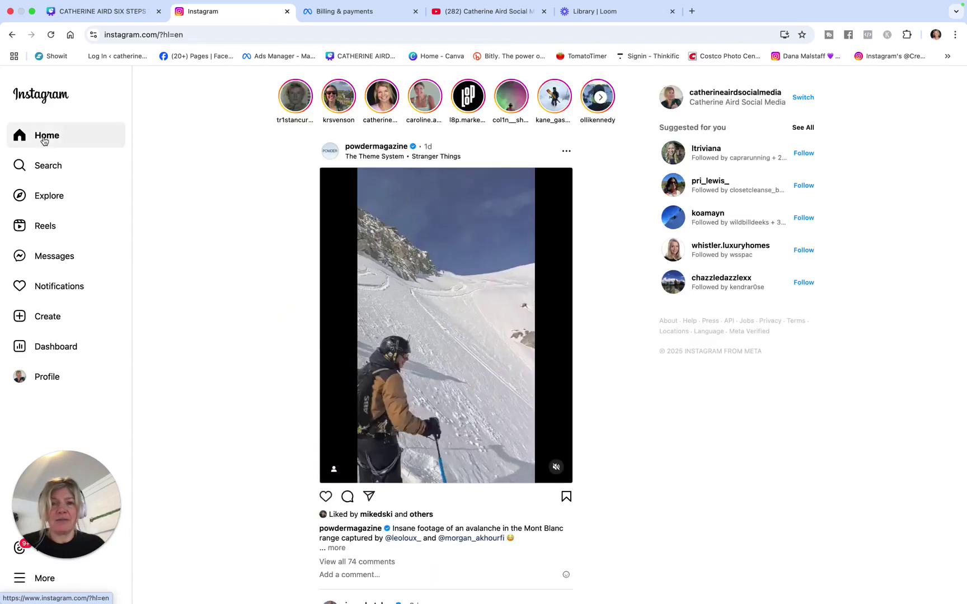
pyautogui.click(714, 94)
pyautogui.scroll(-5, 546, 392)
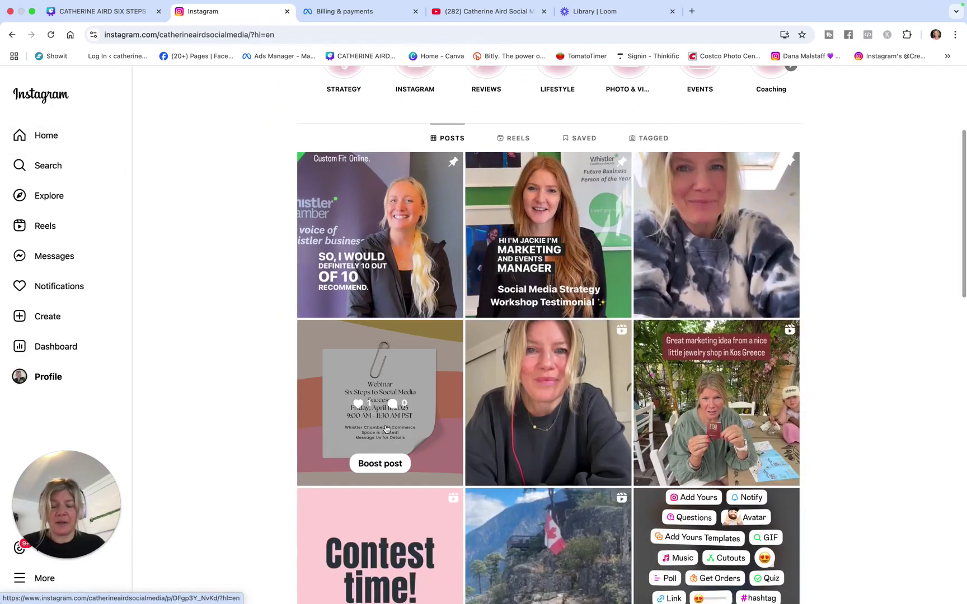
pyautogui.click(383, 470)
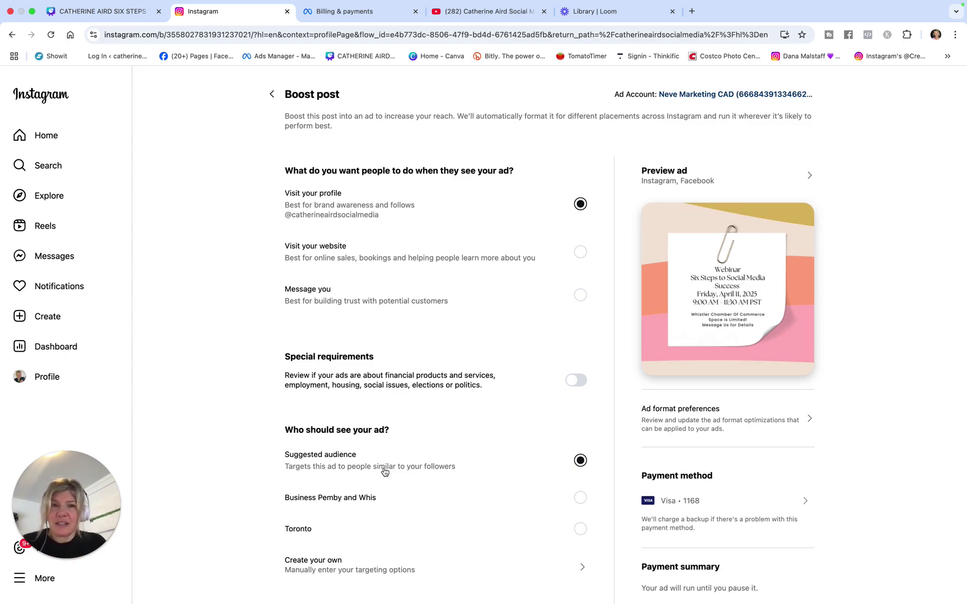
# Examine the boost goals, special requirements and audience choices offered for the webinar post.
pyautogui.scroll(-2, 384, 472)
pyautogui.scroll(2, 378, 274)
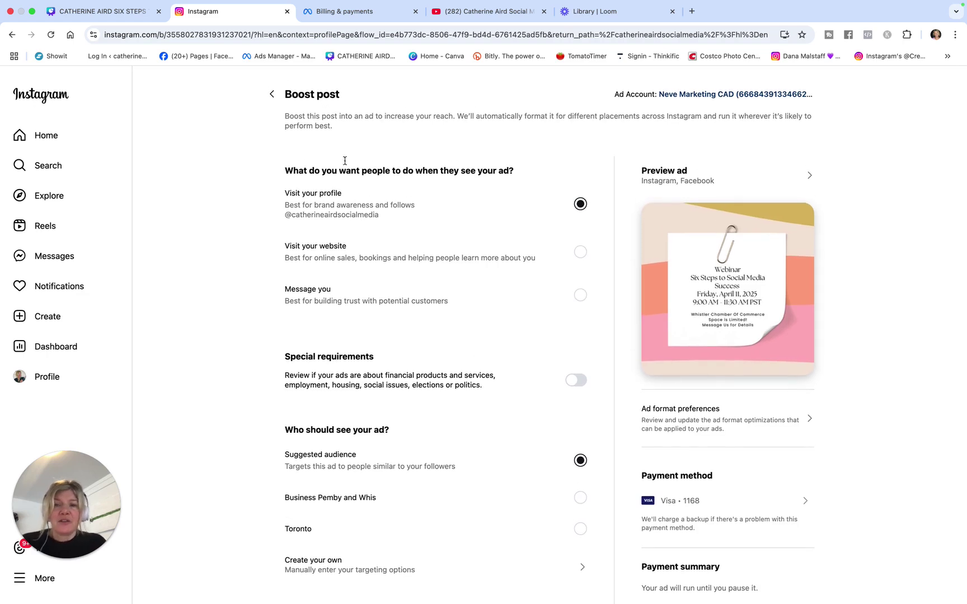
pyautogui.scroll(-1, 452, 230)
pyautogui.scroll(1, 452, 231)
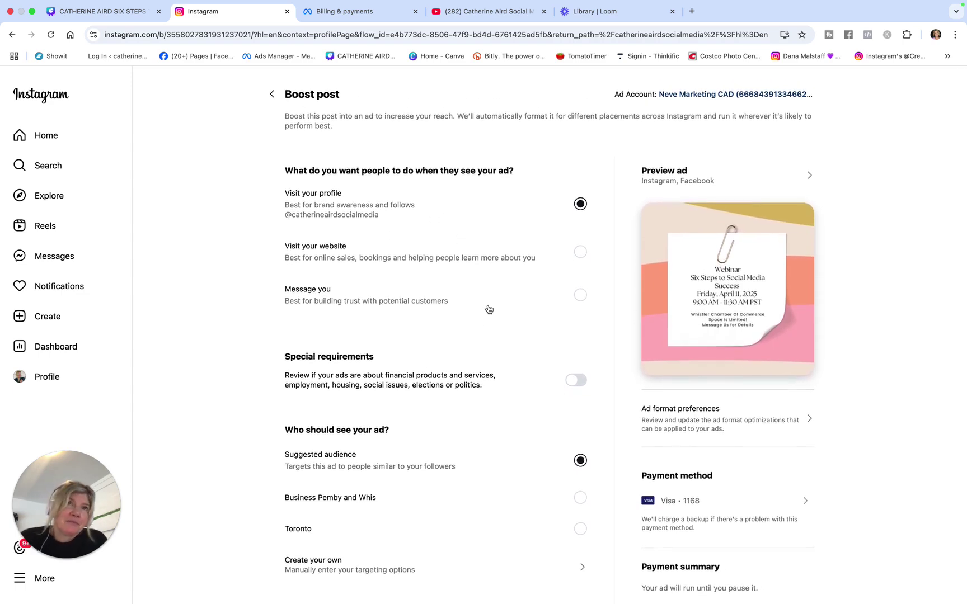
pyautogui.scroll(-1, 481, 305)
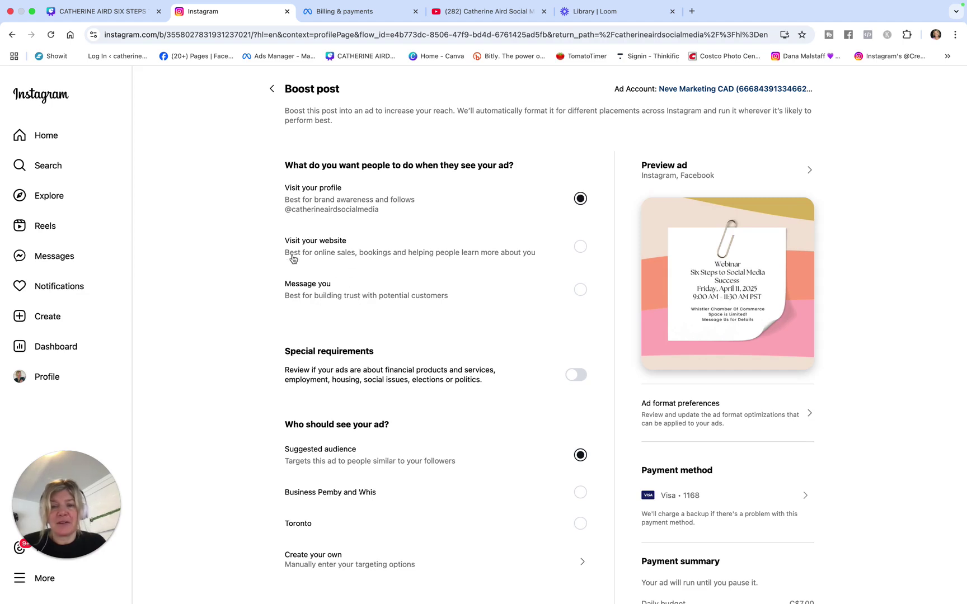
pyautogui.scroll(-1, 453, 415)
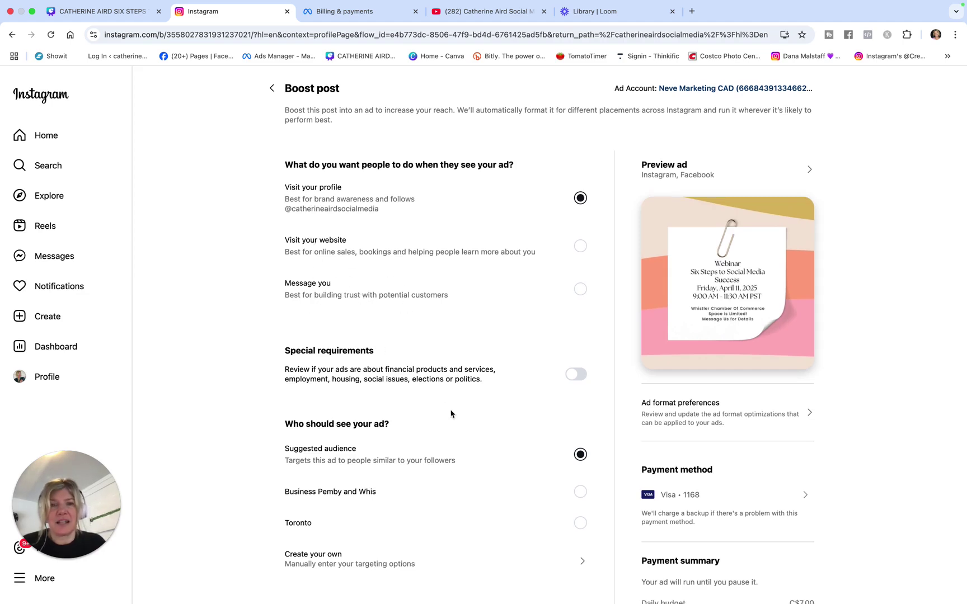
pyautogui.scroll(1, 451, 414)
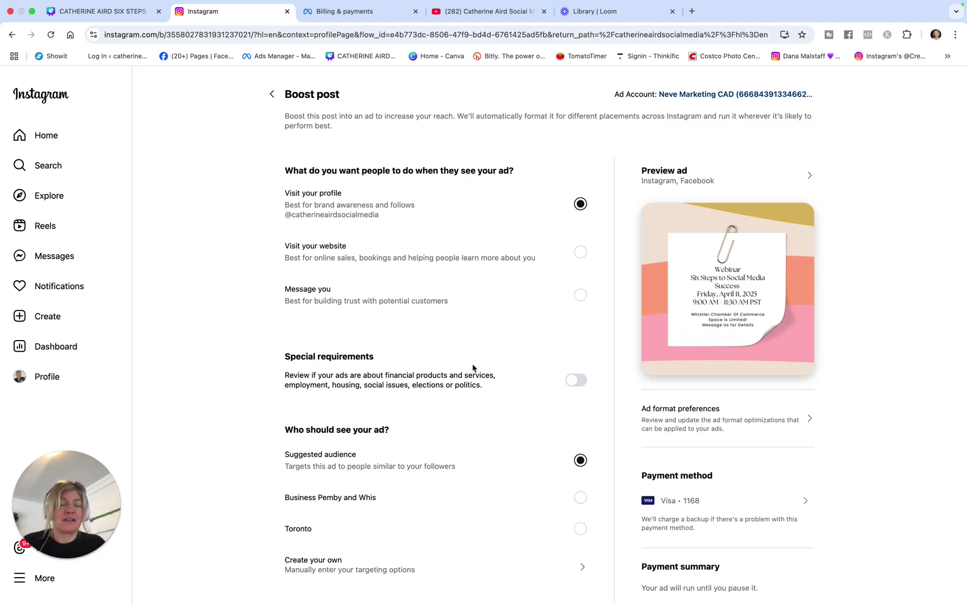
pyautogui.scroll(-1, 454, 335)
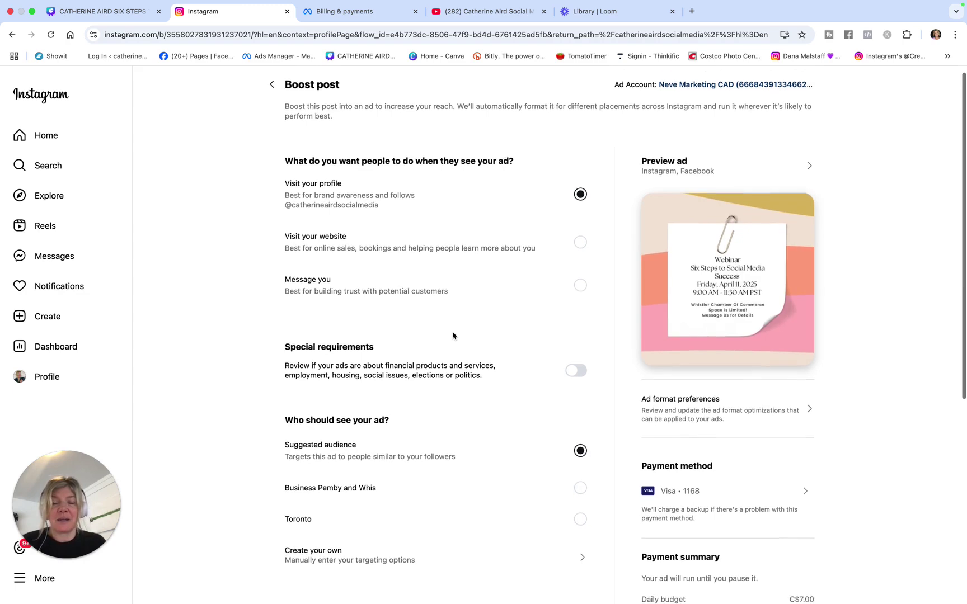
pyautogui.scroll(1, 453, 336)
pyautogui.scroll(-1, 320, 302)
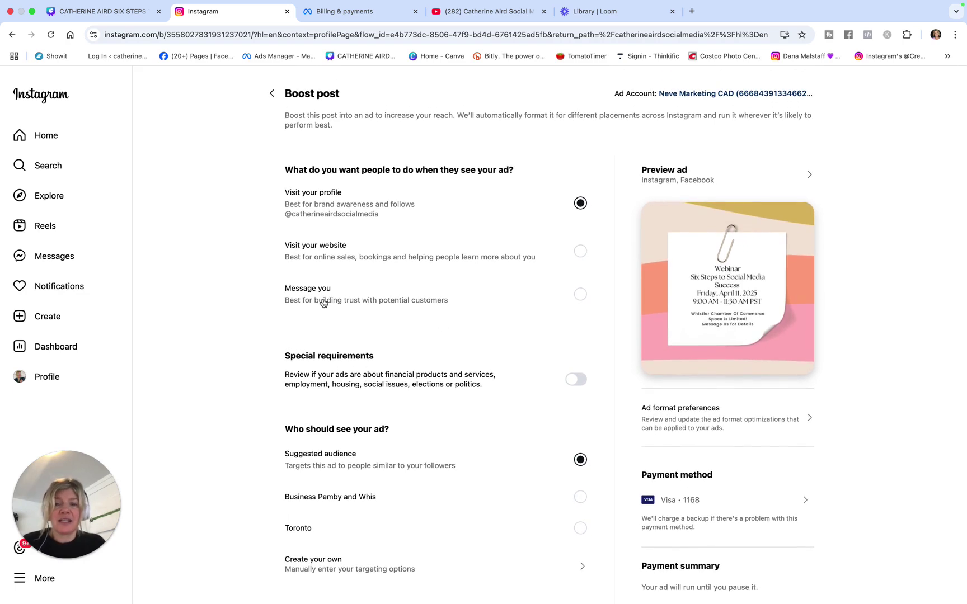
# Set the goal of the boosted webinar post to "Visit your website".
pyautogui.scroll(-1, 409, 358)
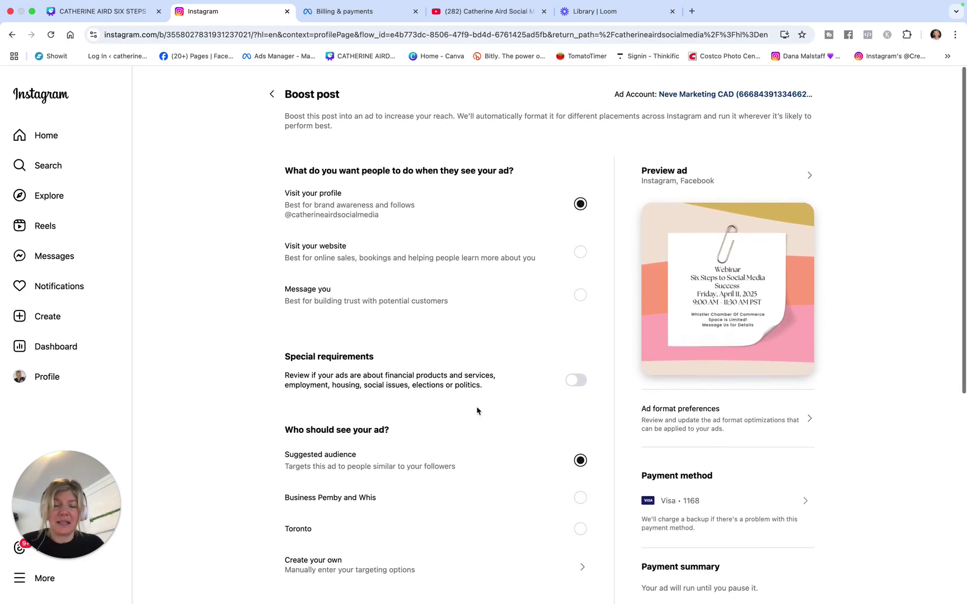
pyautogui.scroll(-2, 486, 453)
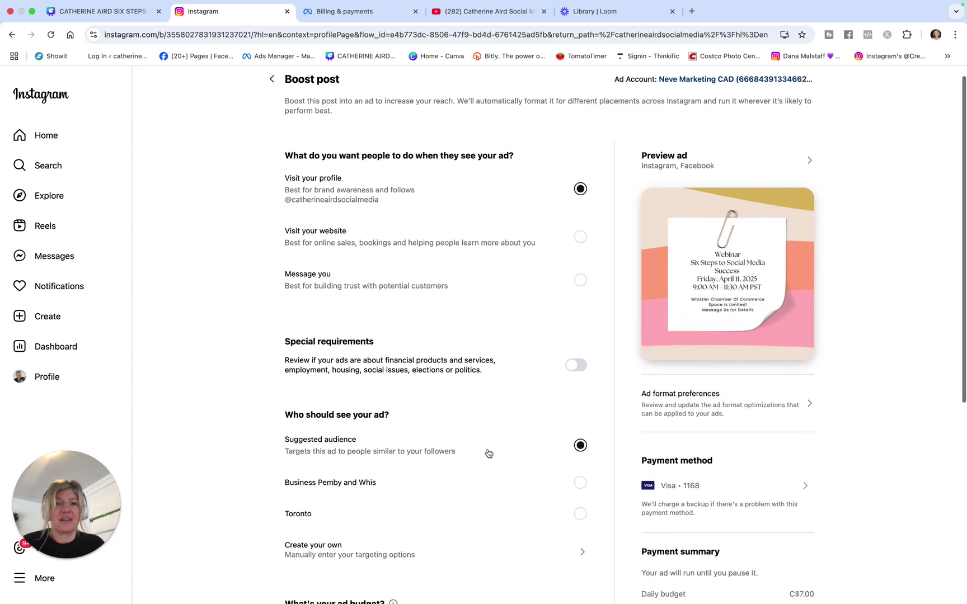
pyautogui.scroll(-1, 488, 453)
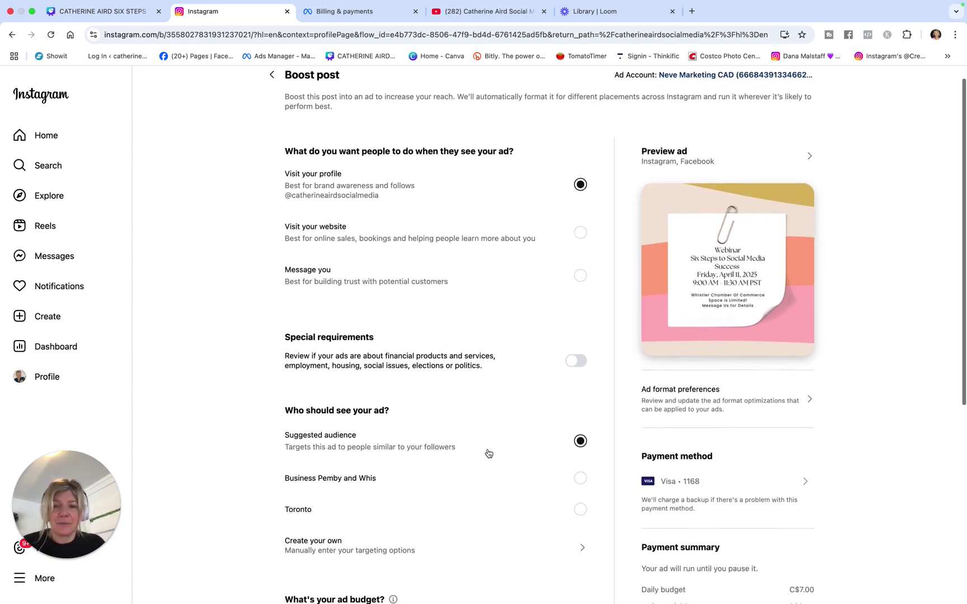
pyautogui.scroll(-3, 489, 453)
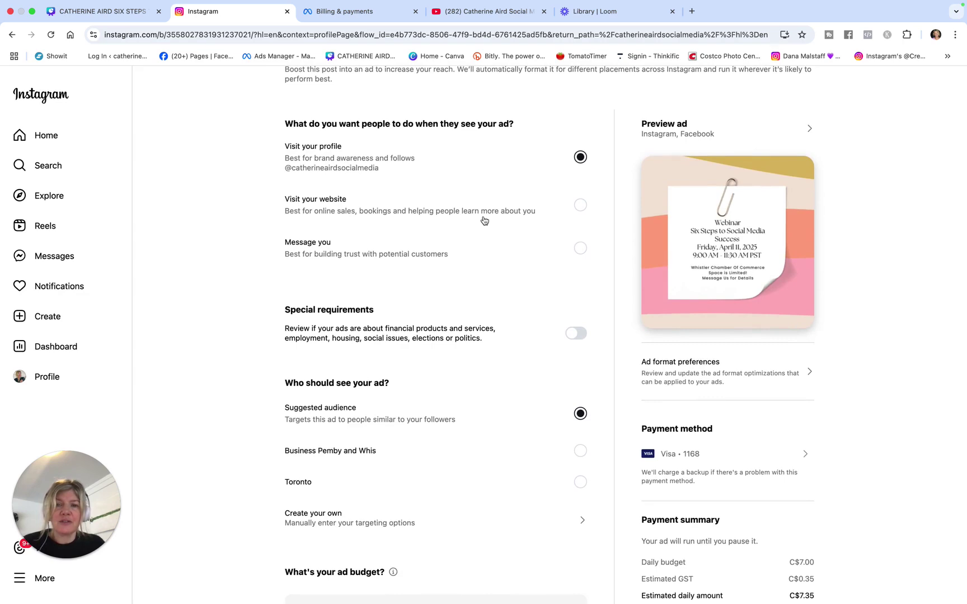
pyautogui.click(579, 205)
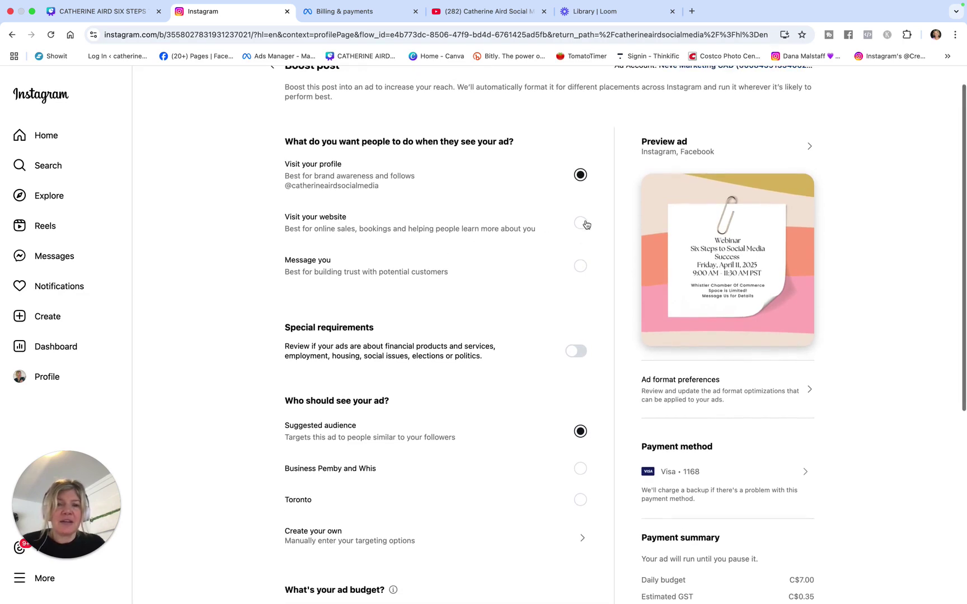
pyautogui.scroll(-3, 516, 317)
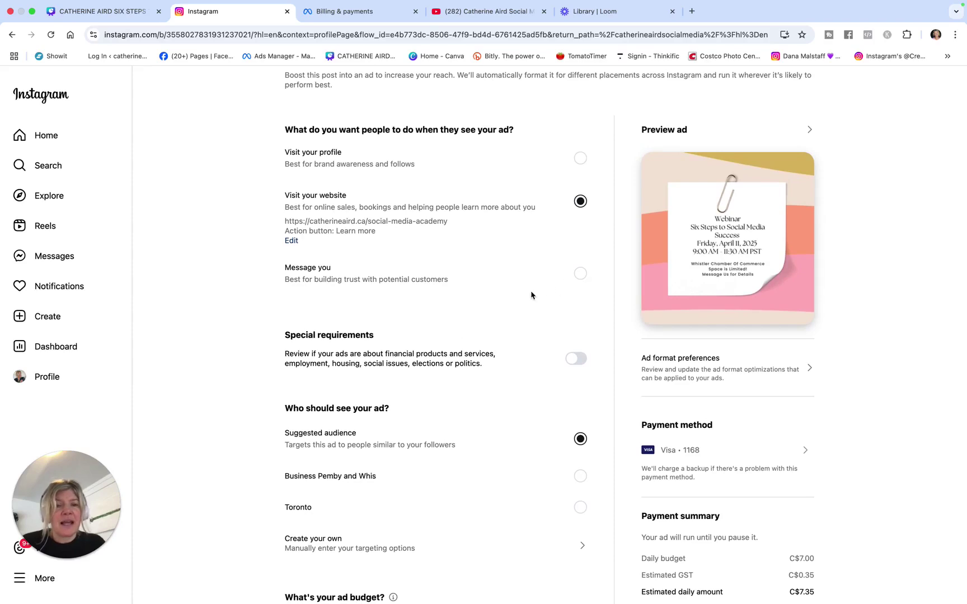
# Turn on the special requirements option for the ad and review its categories without selecting one.
pyautogui.scroll(1, 532, 296)
pyautogui.scroll(1, 531, 295)
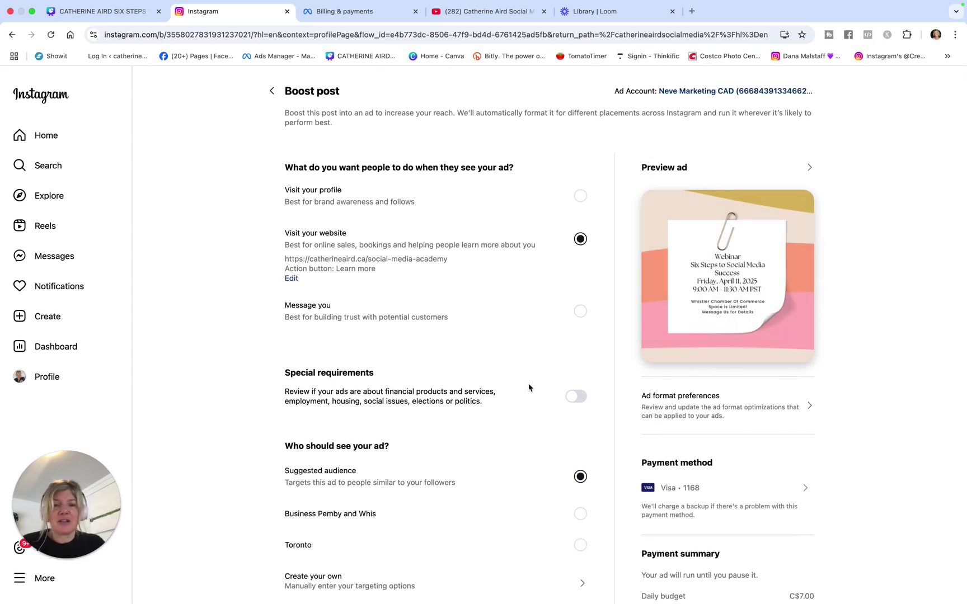
pyautogui.scroll(-6, 523, 443)
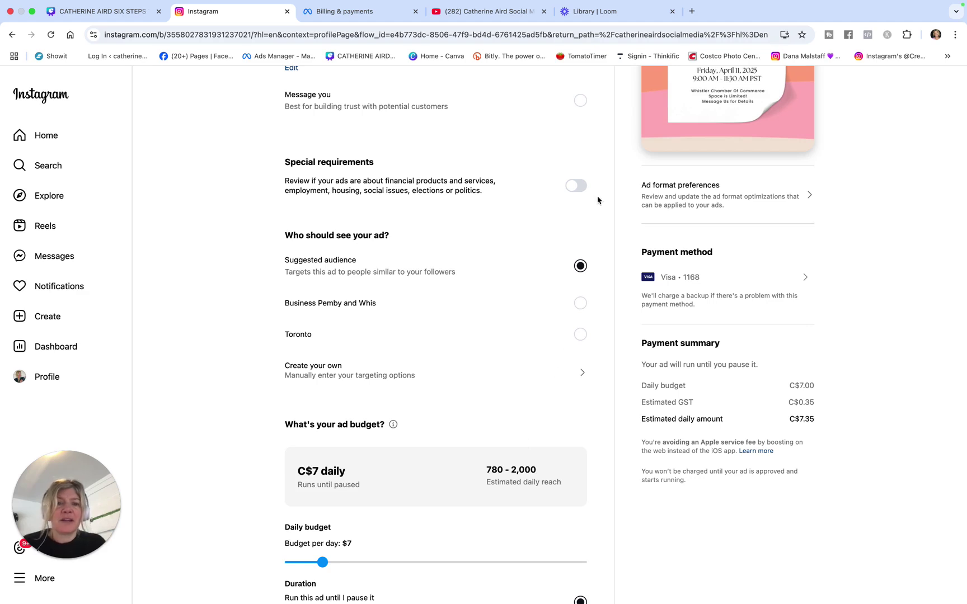
pyautogui.click(583, 189)
pyautogui.click(361, 233)
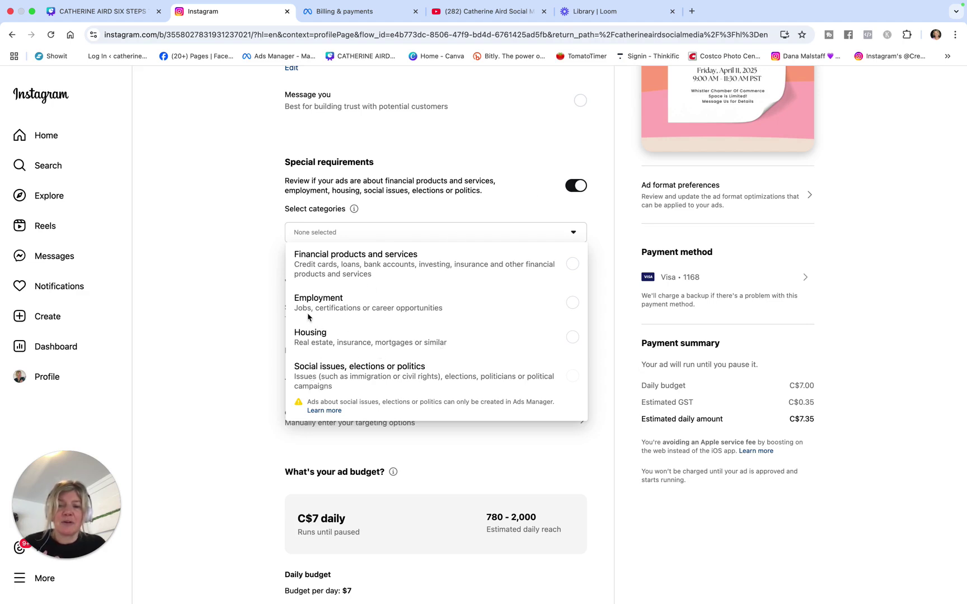
pyautogui.click(546, 197)
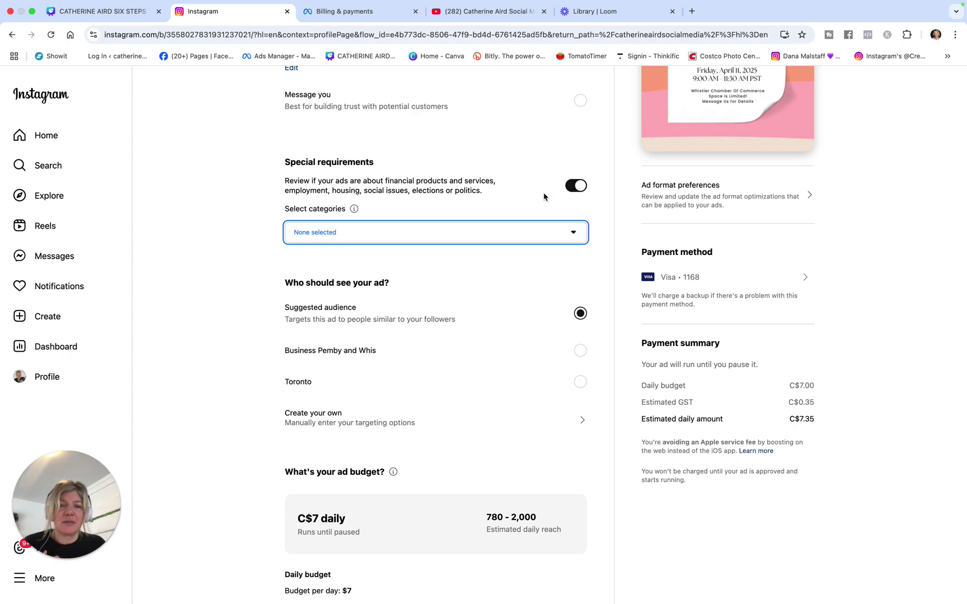
# Examine the audience choices, daily budget and duration options for the boosted post.
pyautogui.scroll(-2, 514, 395)
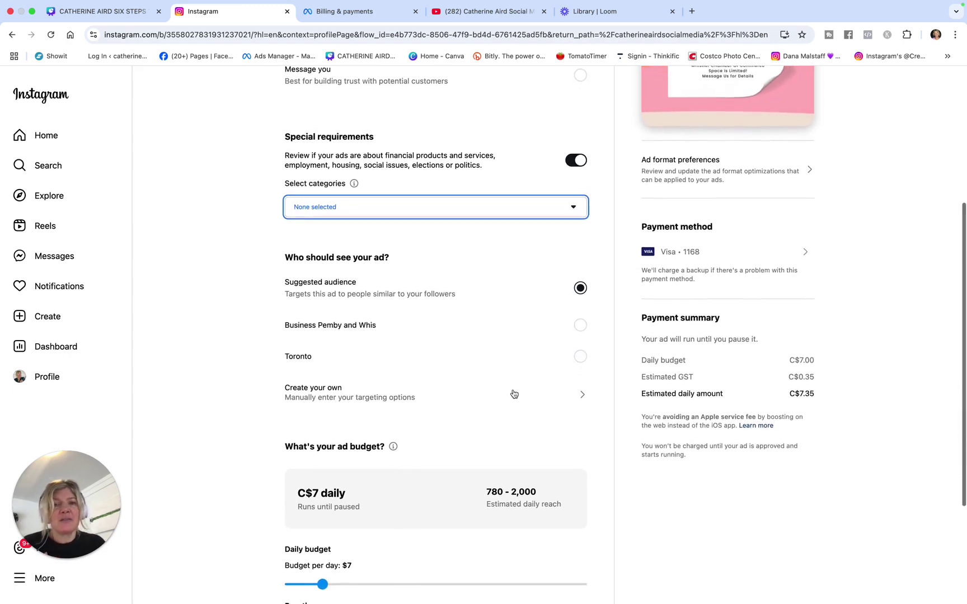
pyautogui.scroll(-1, 514, 394)
pyautogui.scroll(1, 515, 394)
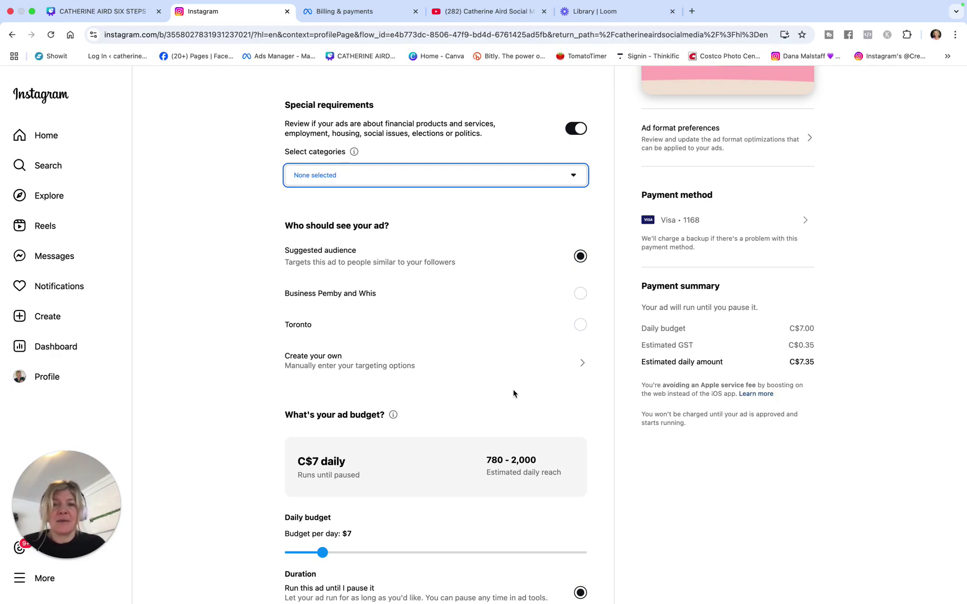
pyautogui.scroll(1, 513, 394)
pyautogui.scroll(-3, 514, 394)
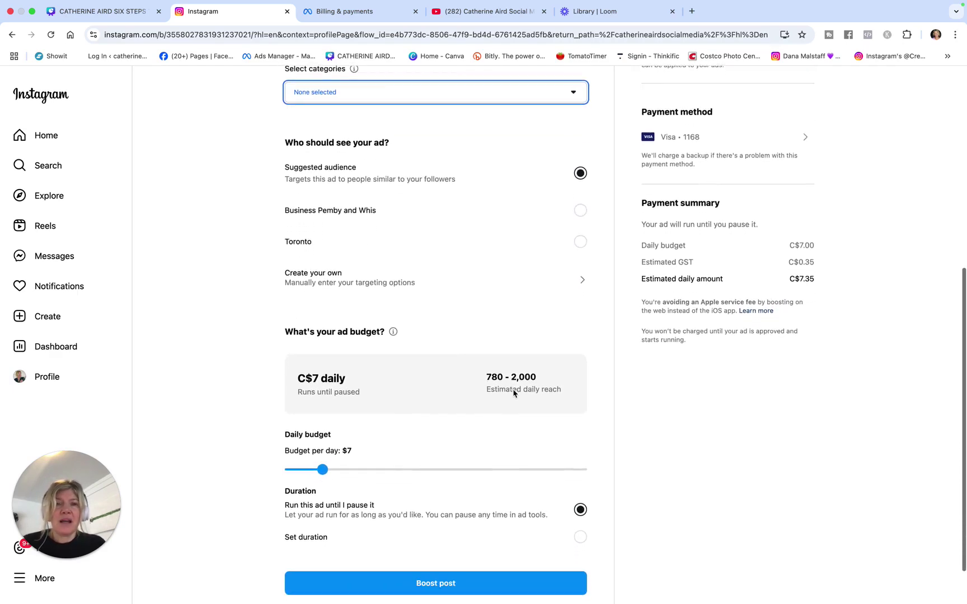
pyautogui.scroll(-1, 511, 388)
pyautogui.scroll(2, 482, 158)
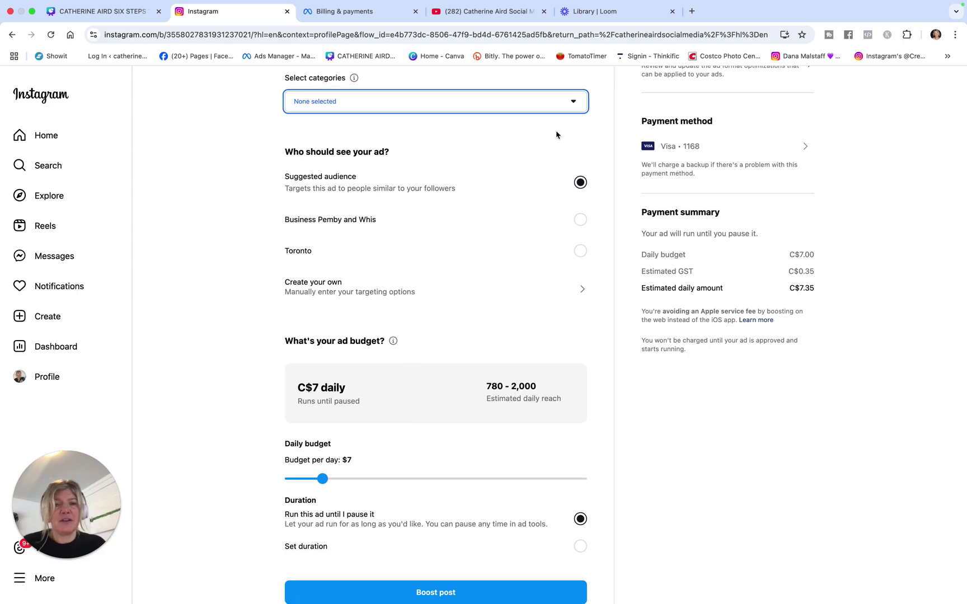
pyautogui.scroll(-2, 516, 298)
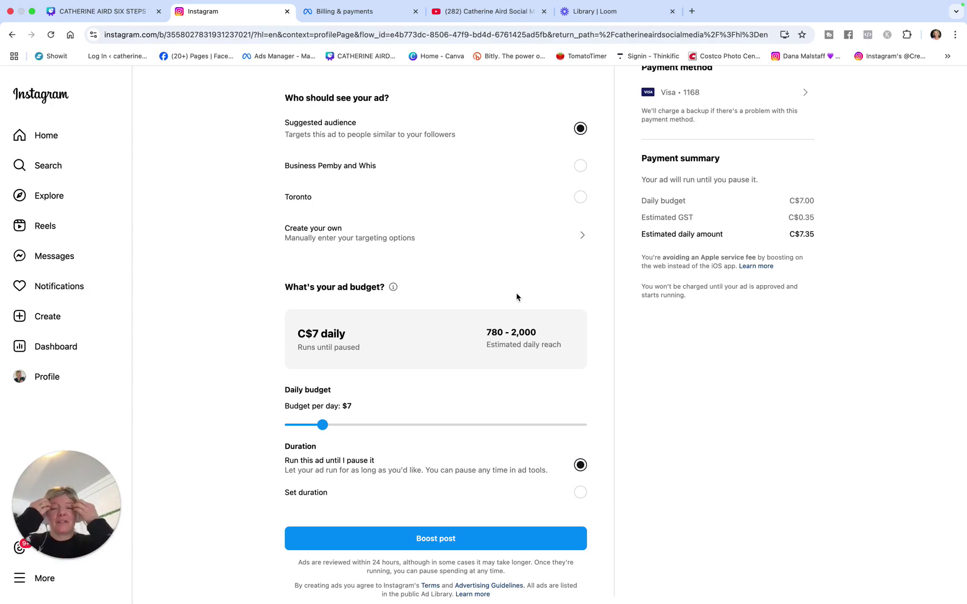
pyautogui.scroll(3, 518, 276)
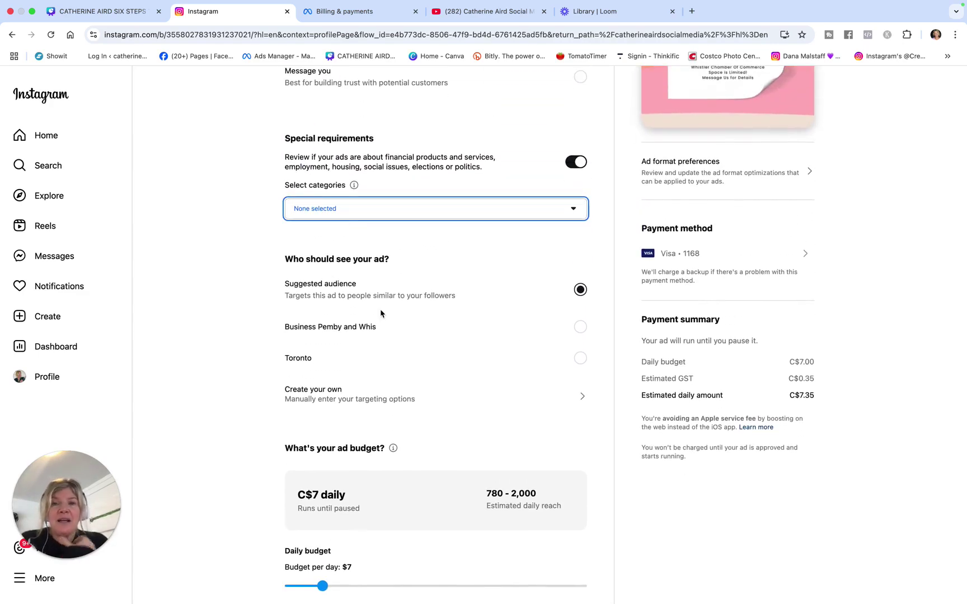
pyautogui.scroll(1, 400, 346)
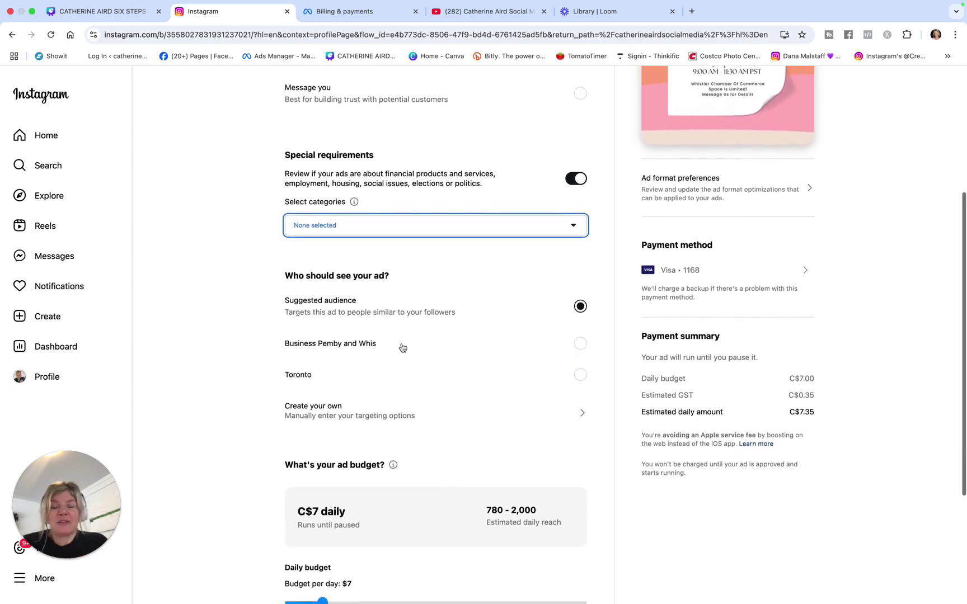
pyautogui.scroll(-3, 402, 348)
pyautogui.scroll(-2, 401, 346)
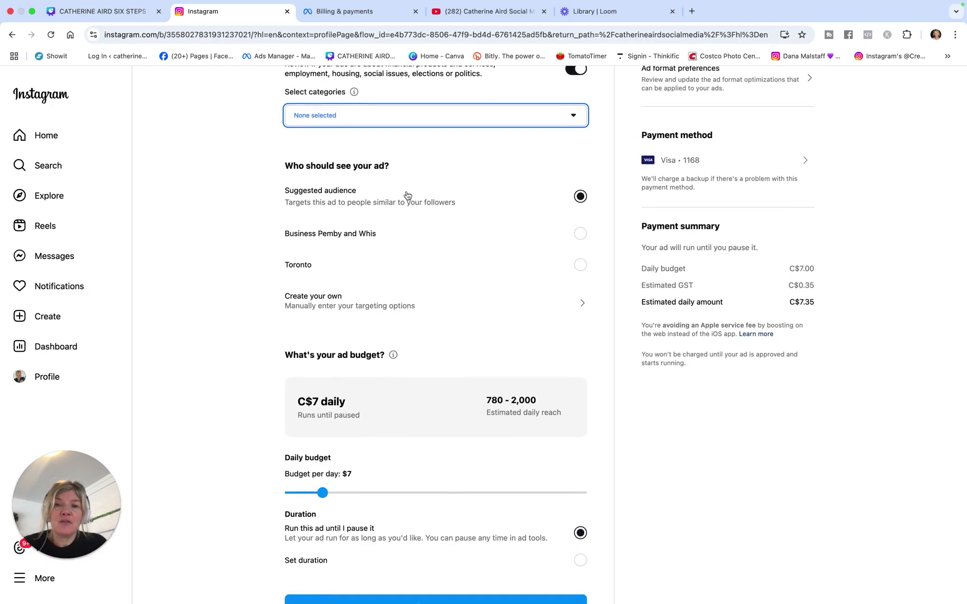
pyautogui.scroll(-1, 414, 218)
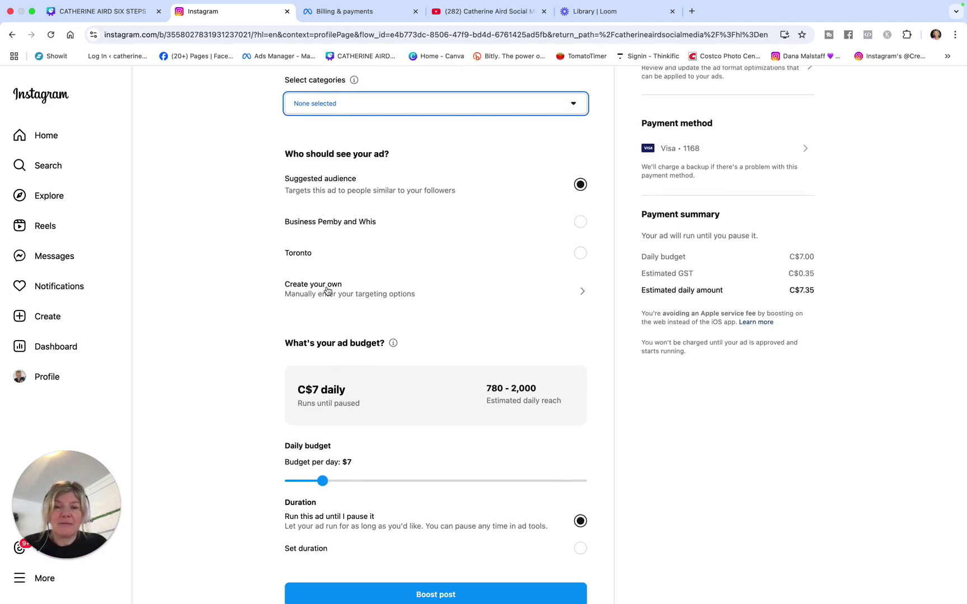
# Start creating a custom audience and expand its optional audience suggestions to review the interests, age and gender settings.
pyautogui.click(342, 297)
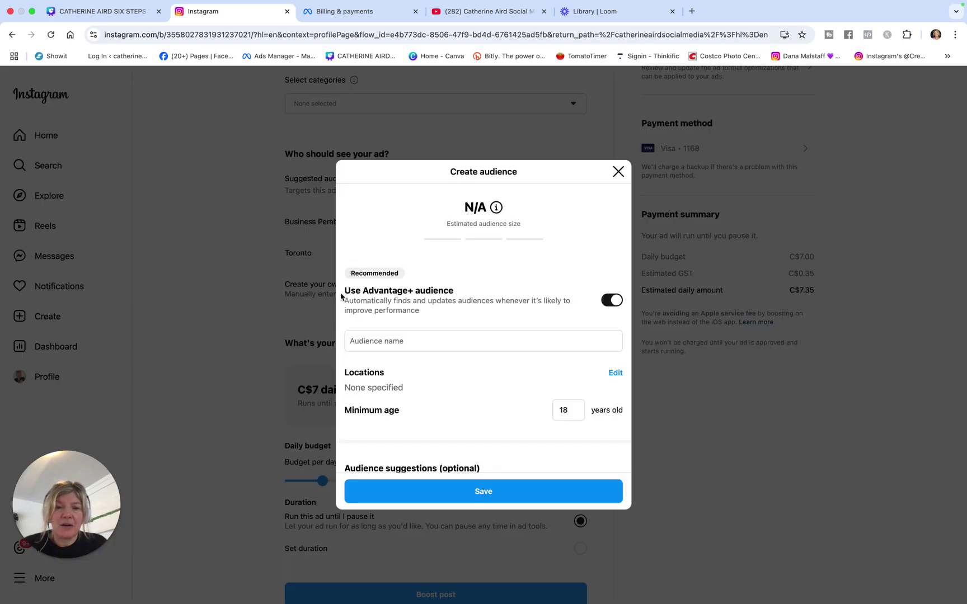
pyautogui.scroll(-2, 425, 302)
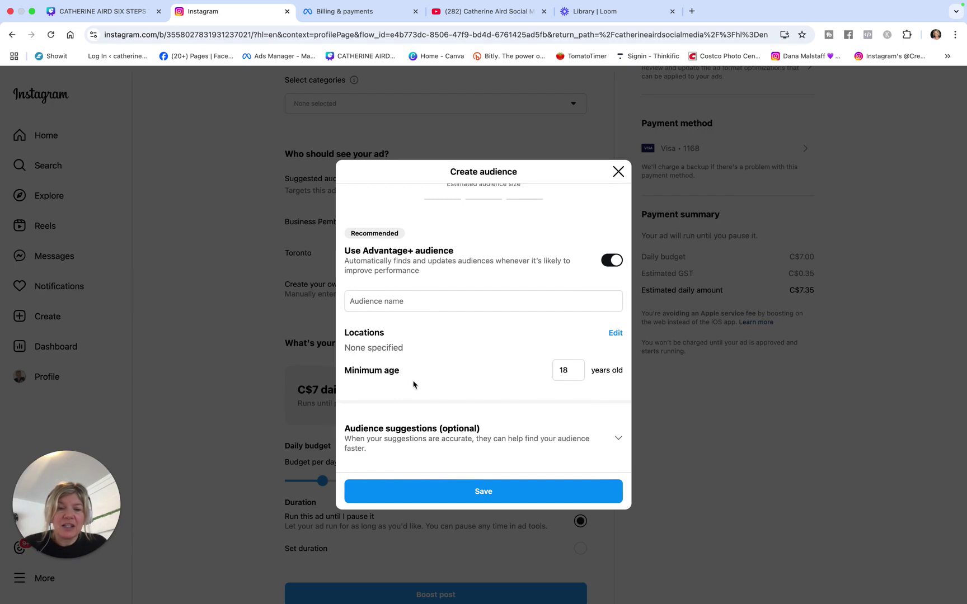
pyautogui.click(616, 440)
pyautogui.scroll(-3, 537, 435)
pyautogui.scroll(-3, 537, 435)
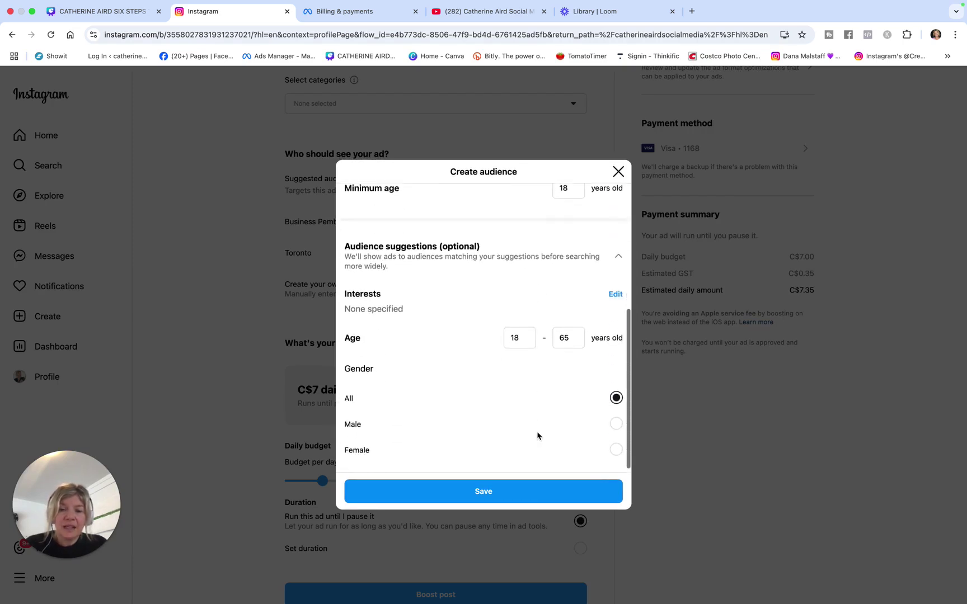
pyautogui.scroll(6, 540, 424)
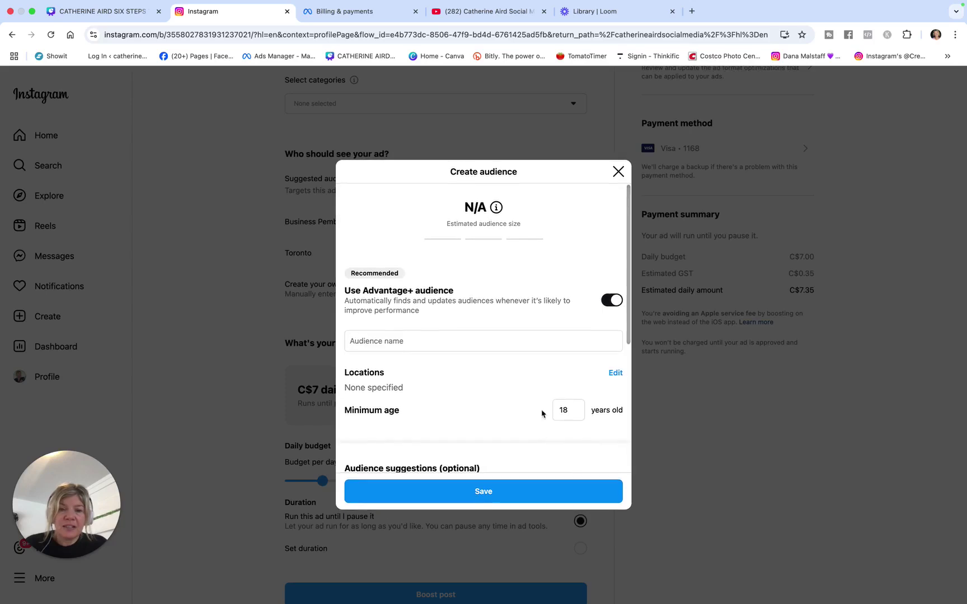
# Turn off Advantage+ audience for the new audience and review the manual location, interest, age and gender settings.
pyautogui.click(612, 300)
pyautogui.scroll(-3, 537, 340)
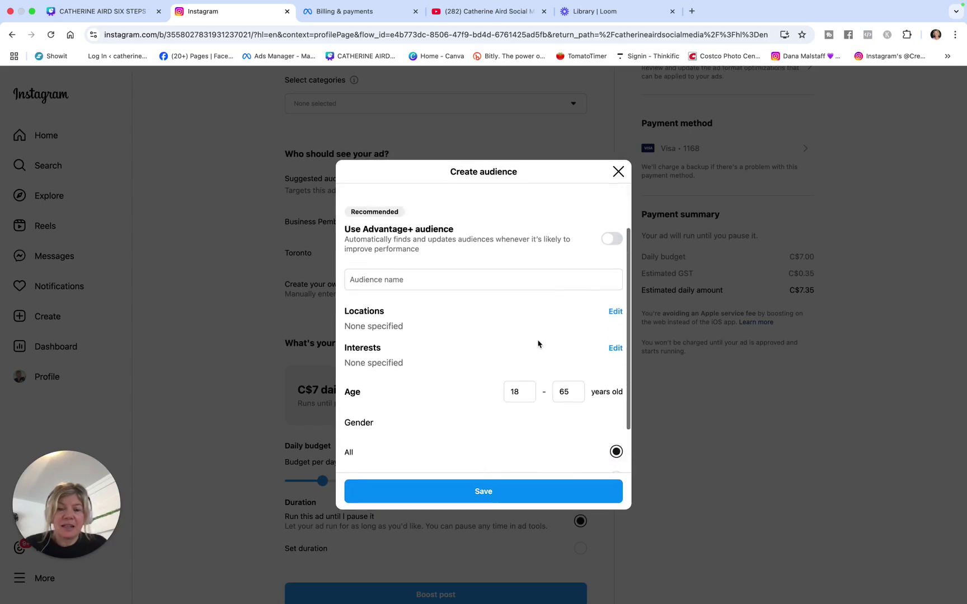
pyautogui.scroll(3, 538, 341)
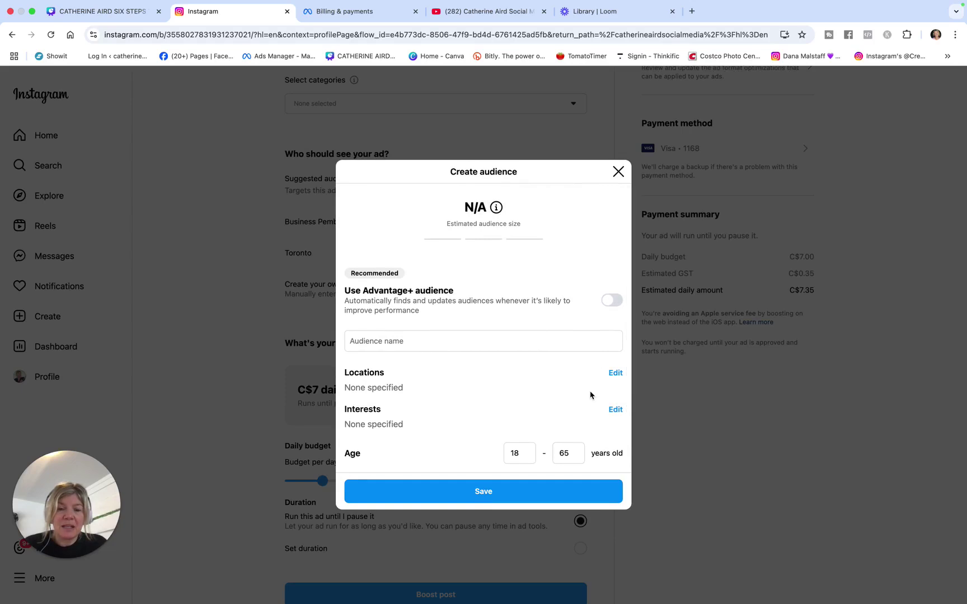
pyautogui.scroll(-2, 582, 389)
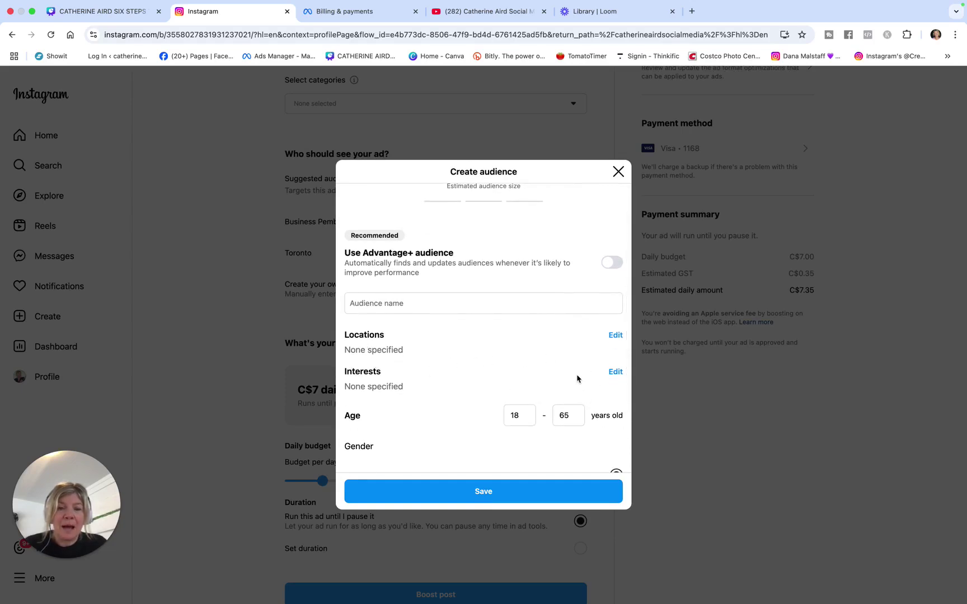
pyautogui.scroll(2, 479, 375)
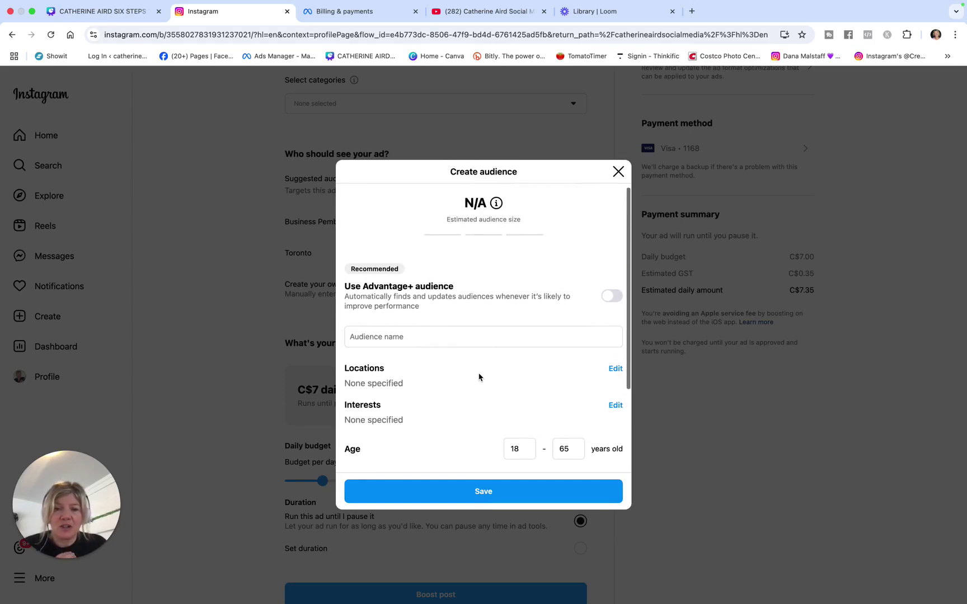
# Name the new audience "Course 2025 spring".
pyautogui.click(354, 340)
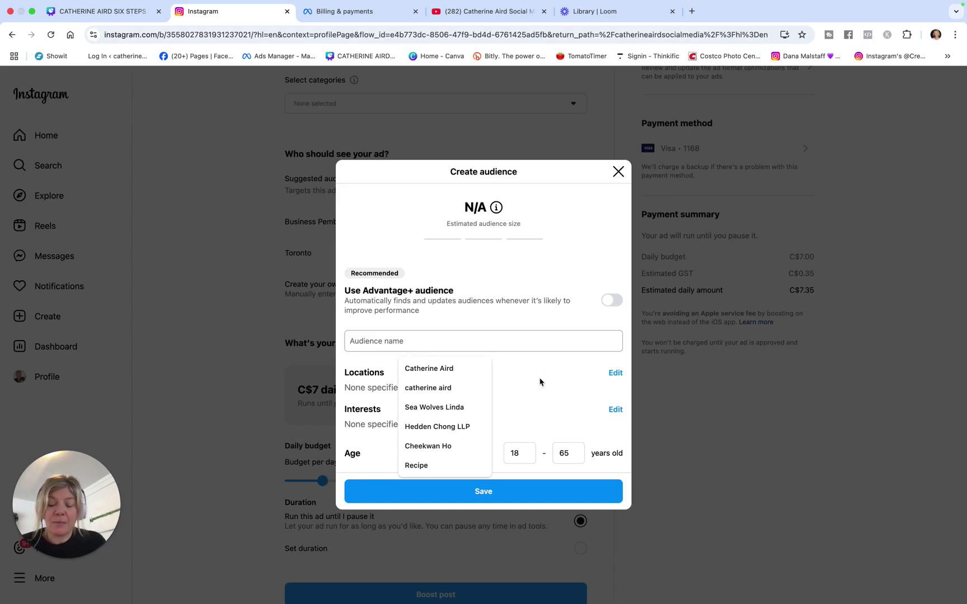
pyautogui.write('Course')
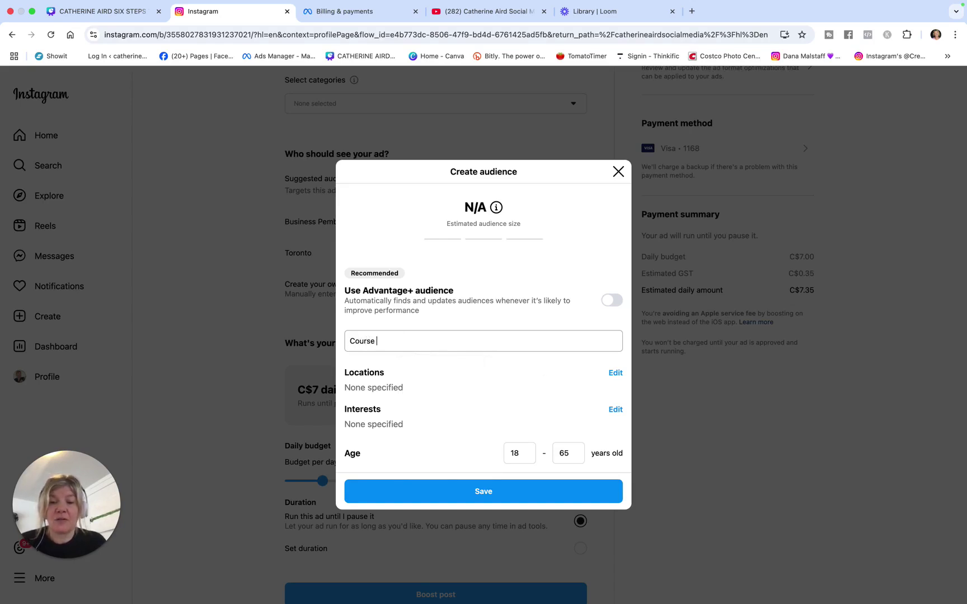
pyautogui.write(' 2025')
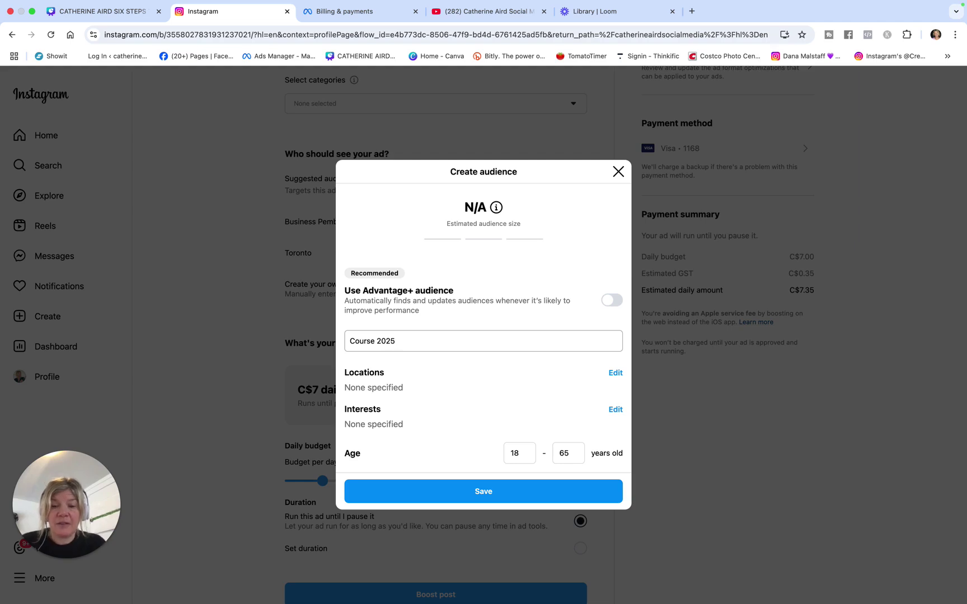
pyautogui.write(' spring')
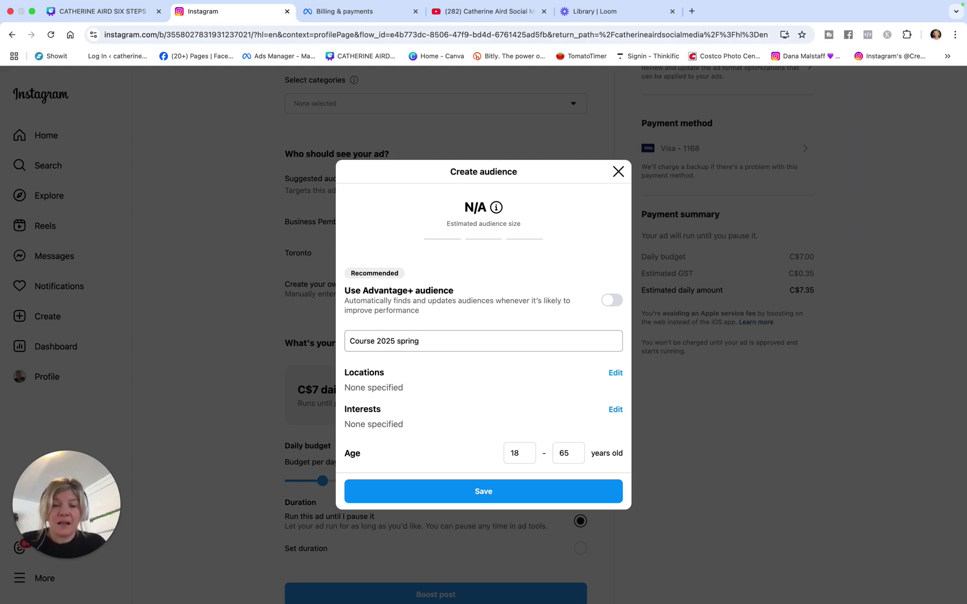
# Add Squamish, Canada as a regional location for the new audience.
pyautogui.scroll(-2, 552, 450)
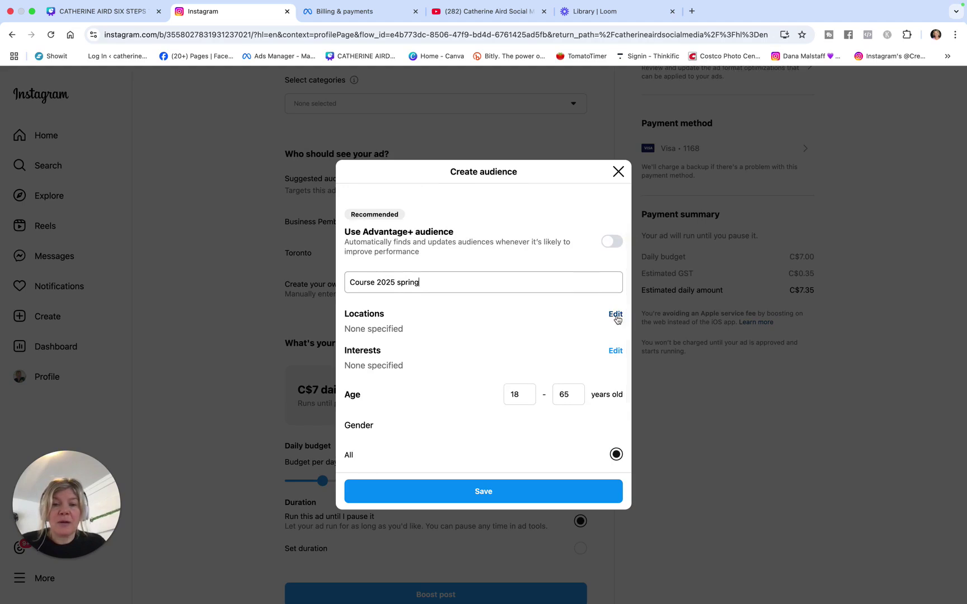
pyautogui.click(615, 315)
pyautogui.click(377, 299)
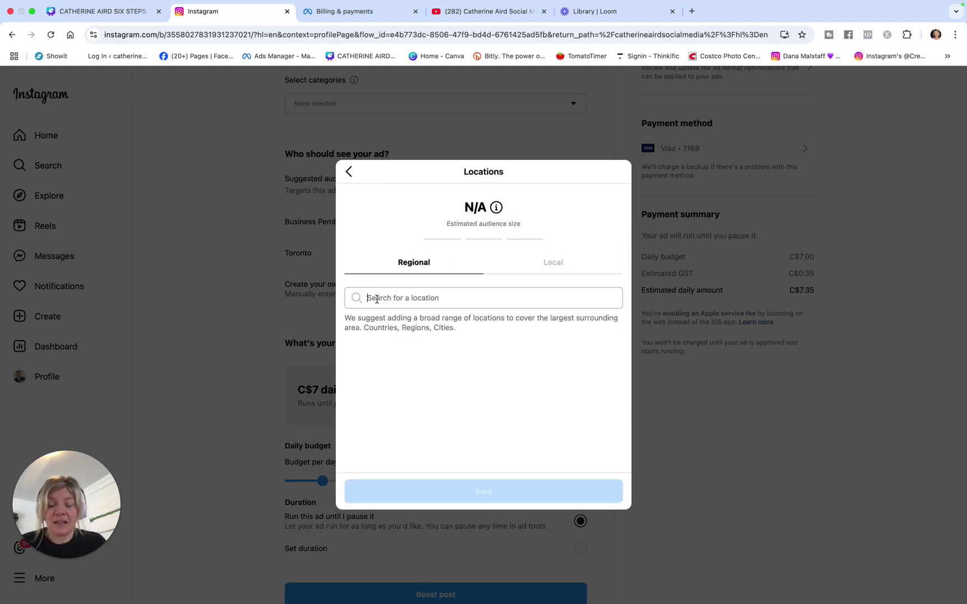
pyautogui.write('squami')
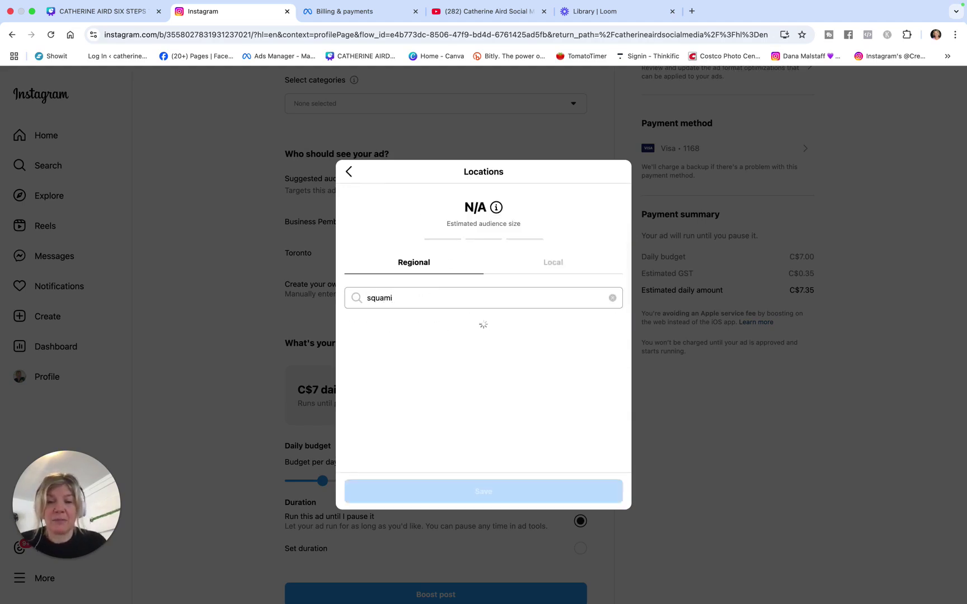
pyautogui.click(380, 328)
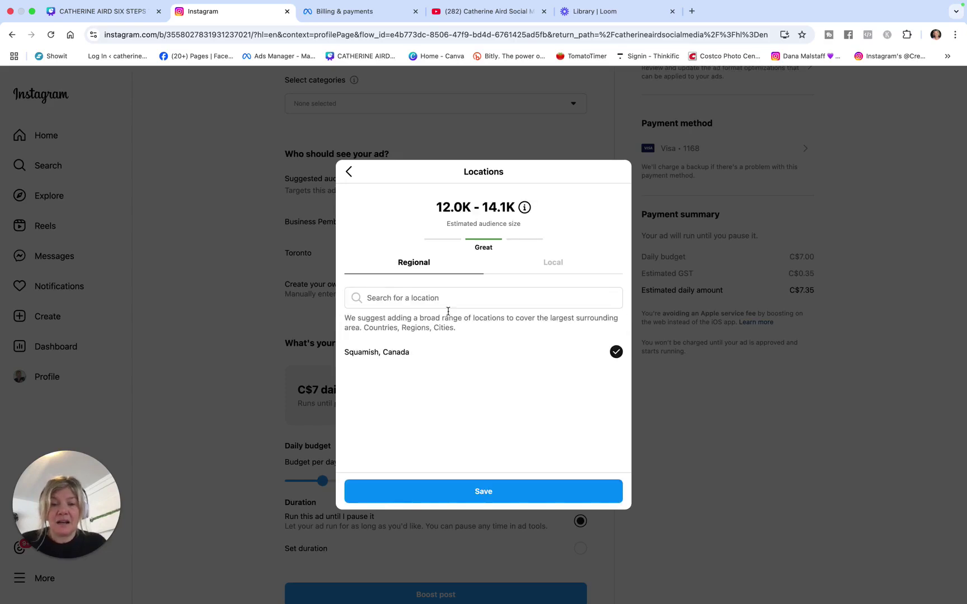
# Add Whistler, Canada to the audience's regional locations.
pyautogui.click(422, 294)
pyautogui.write('wjo')
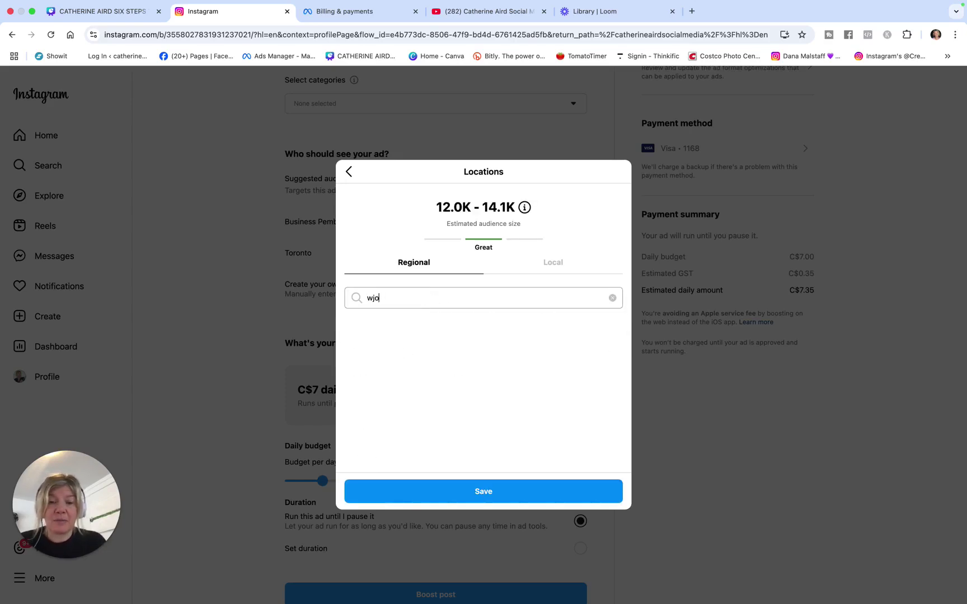
pyautogui.press('BackSpace')
pyautogui.write('his')
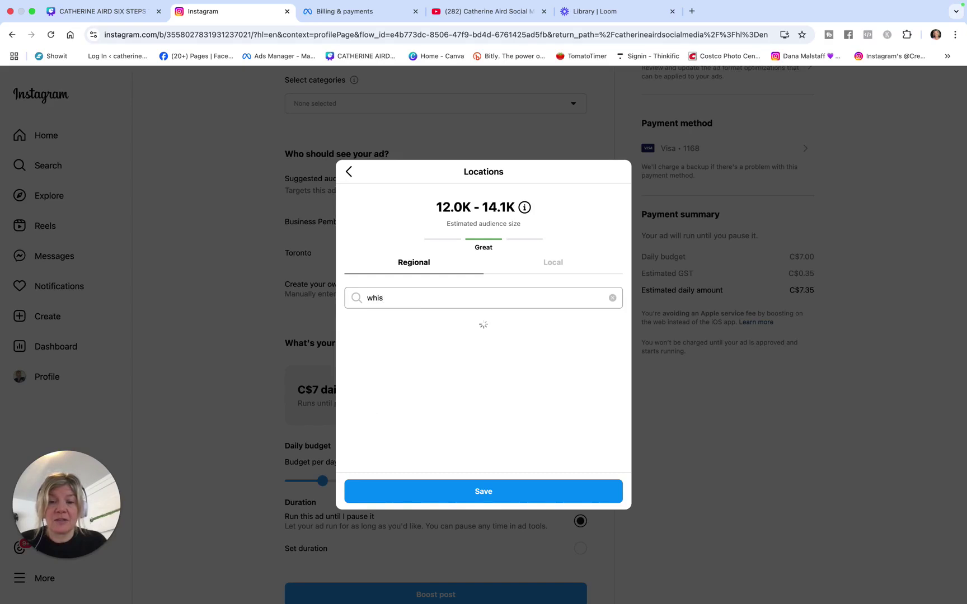
pyautogui.write('tler')
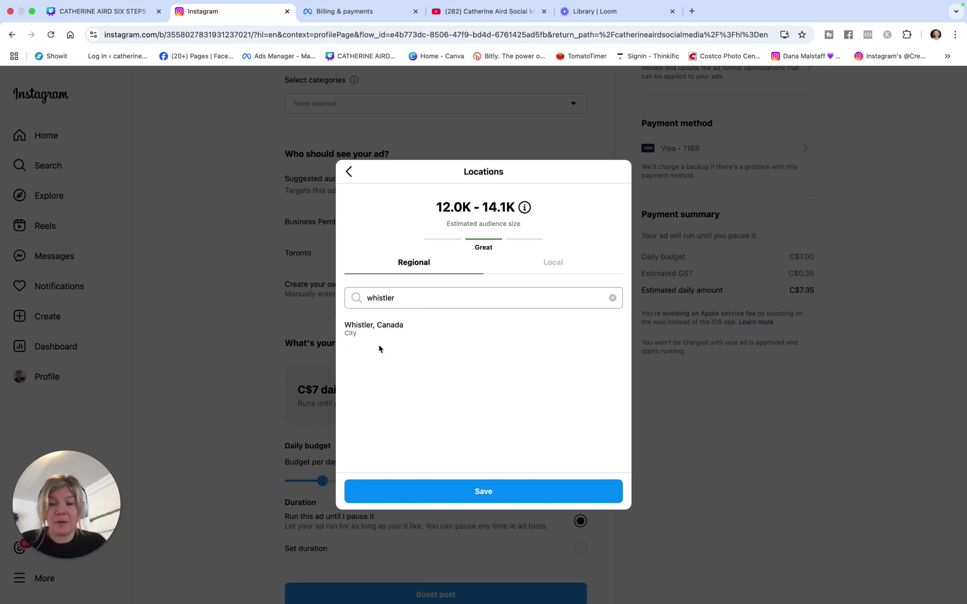
pyautogui.click(378, 327)
# Add the city of Pemberton, Canada to the audience's regional locations.
pyautogui.click(427, 301)
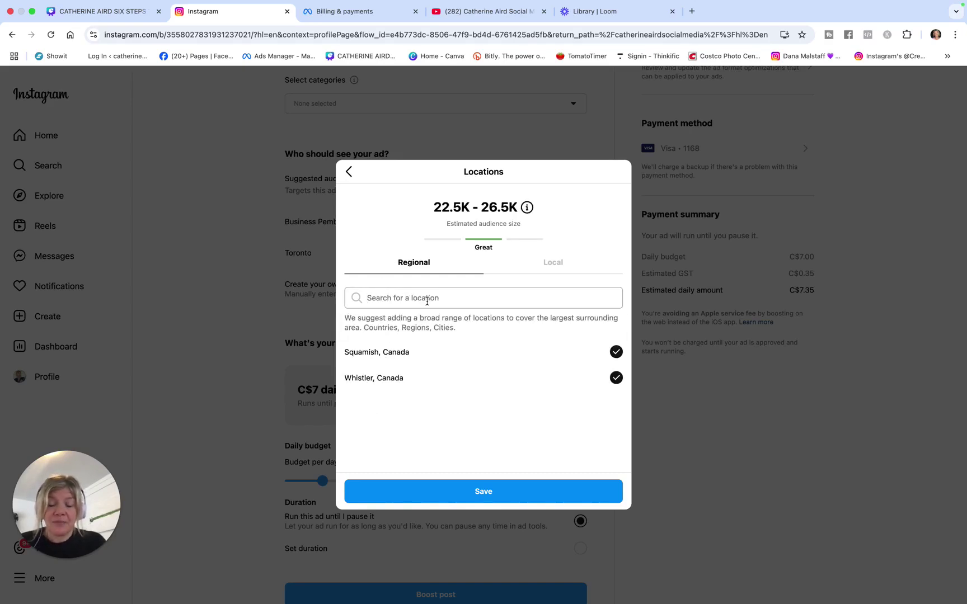
pyautogui.write('pemberton')
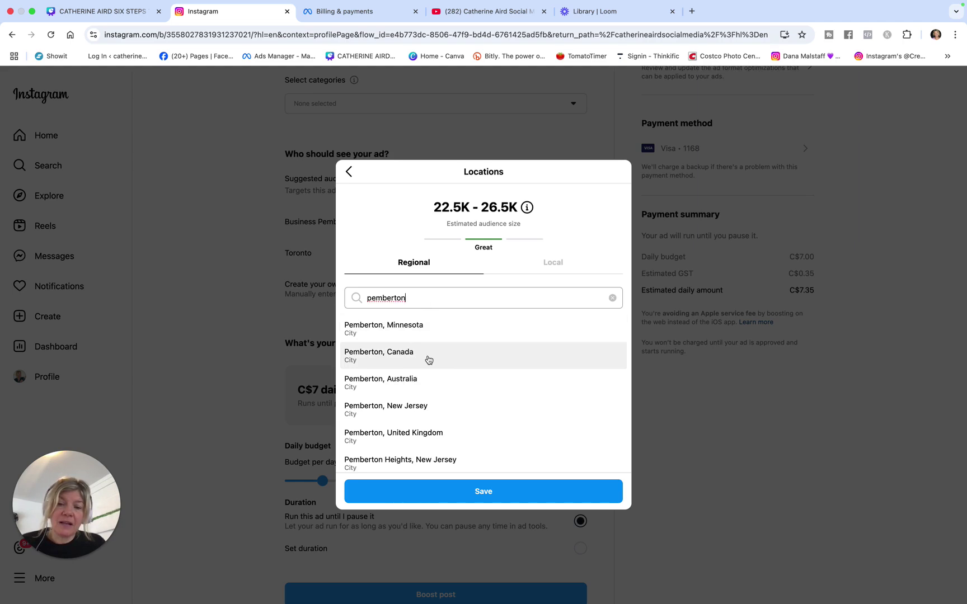
pyautogui.click(429, 359)
pyautogui.click(389, 301)
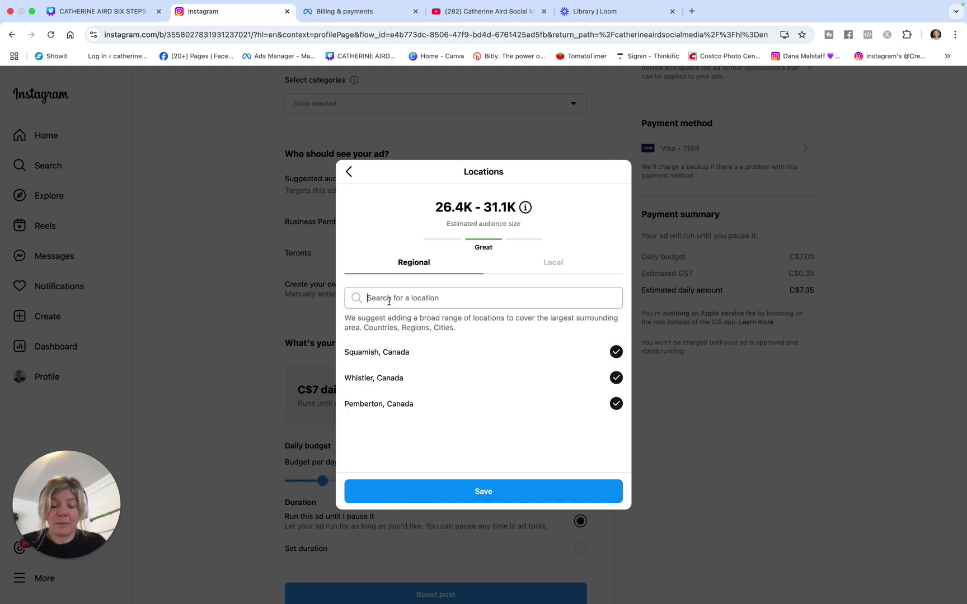
# Add the city of Vancouver, Canada to the audience's regional locations and save the location list.
pyautogui.write('vancouve')
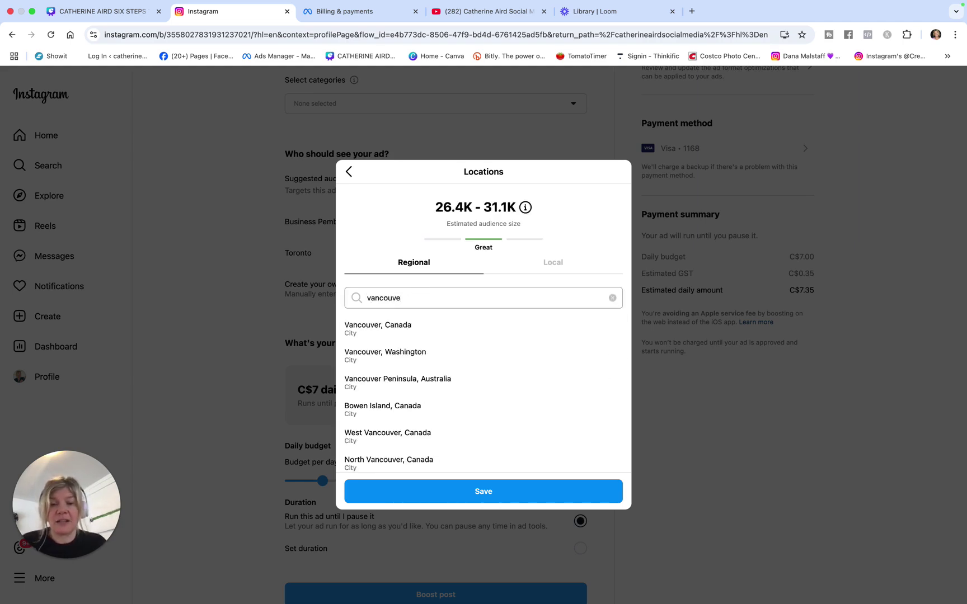
pyautogui.click(381, 325)
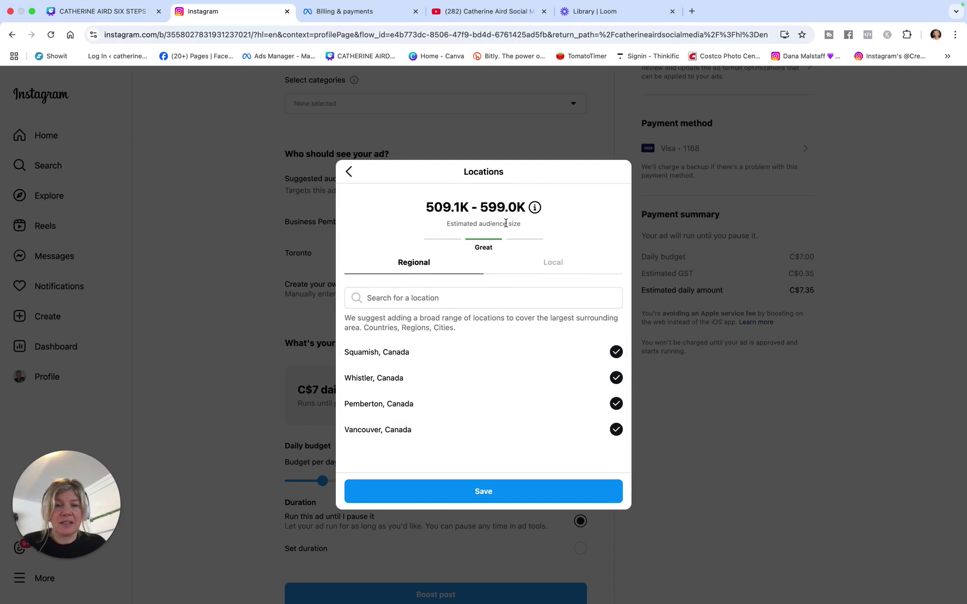
pyautogui.click(483, 494)
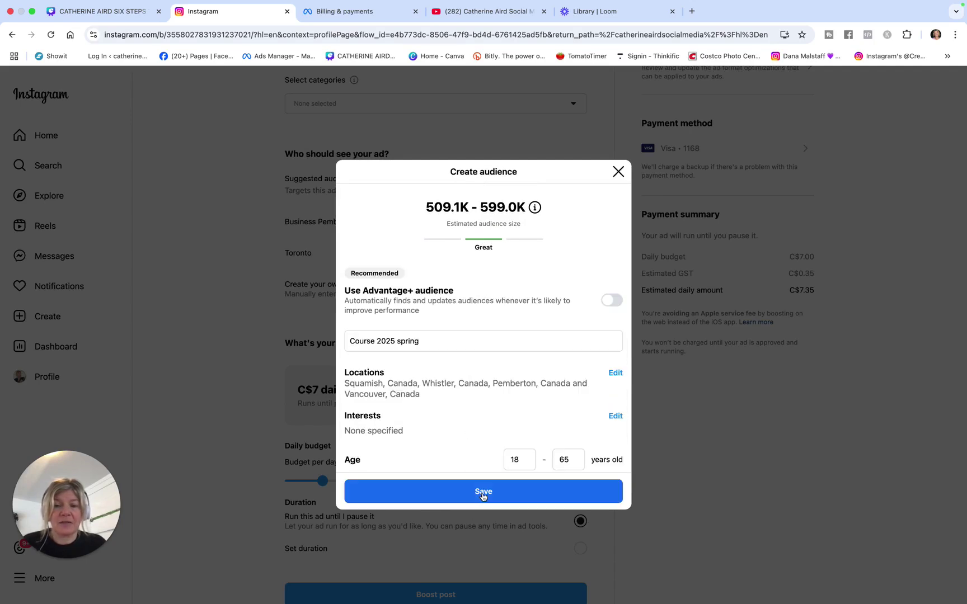
# Open the new audience's interests for editing and add Social media as an interest.
pyautogui.scroll(-3, 464, 378)
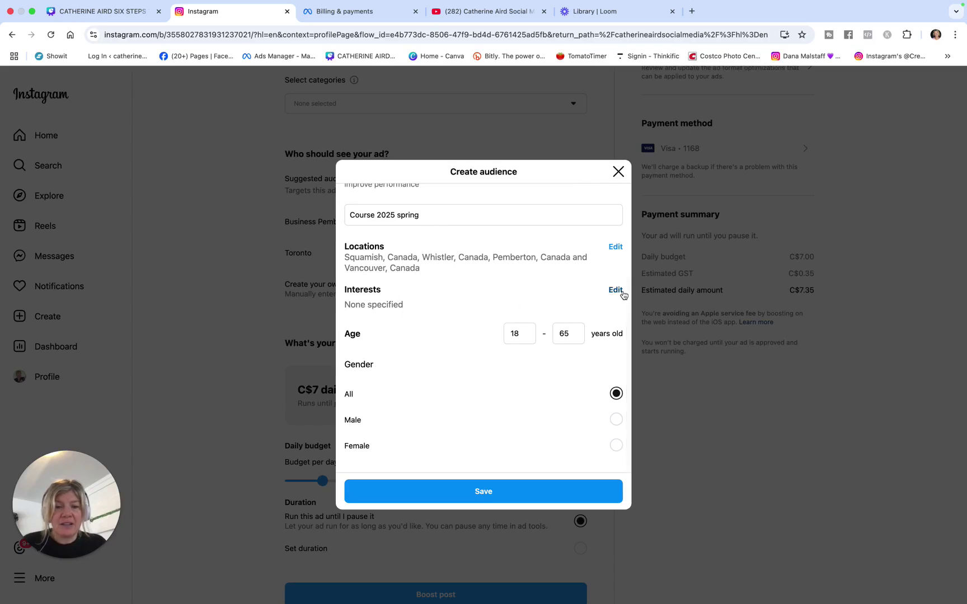
pyautogui.click(616, 290)
pyautogui.click(375, 289)
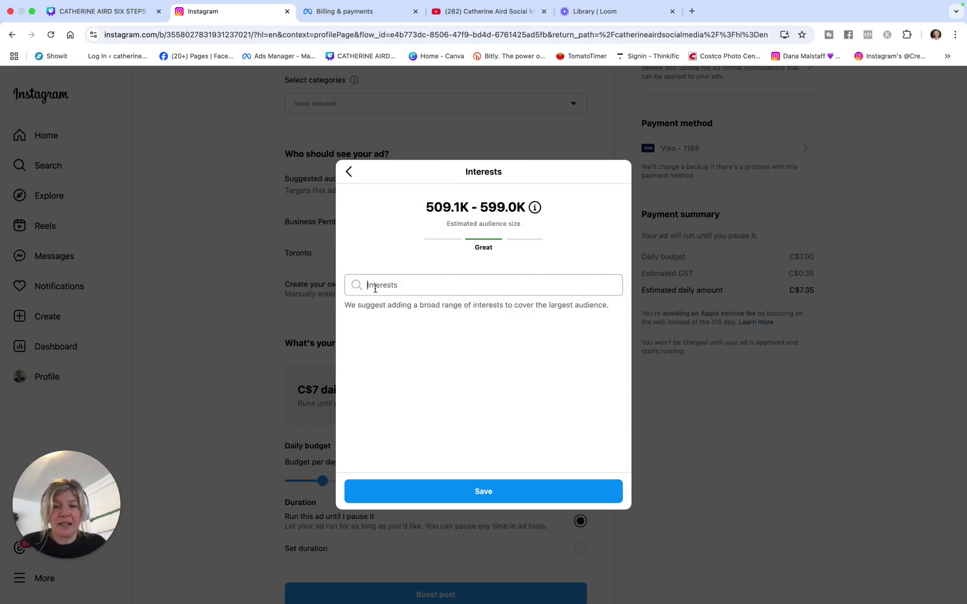
pyautogui.write('social media')
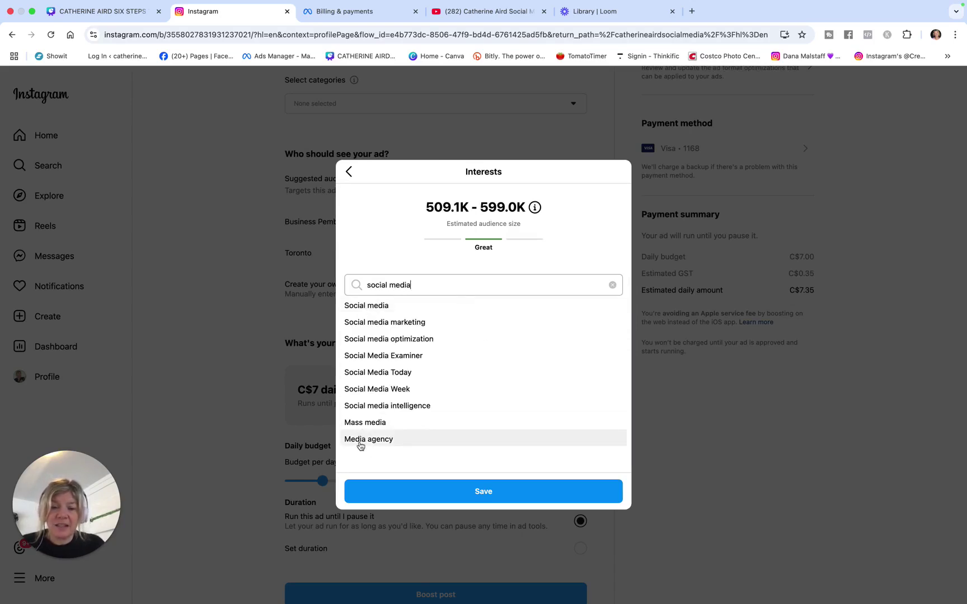
pyautogui.click(367, 307)
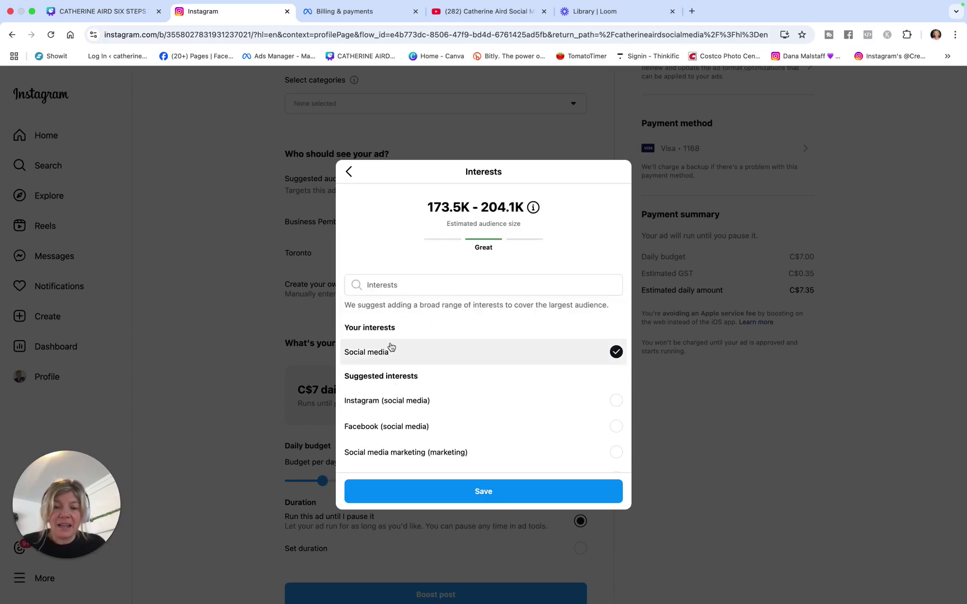
# Add the suggested interests Instagram, Facebook, YouTube and Social media marketing to the audience.
pyautogui.click(366, 402)
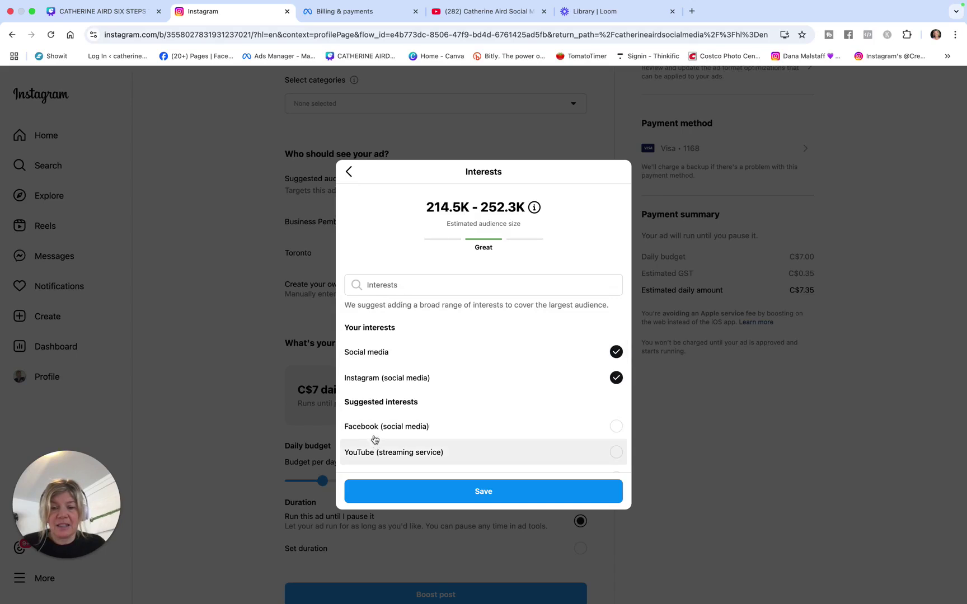
pyautogui.click(376, 428)
pyautogui.scroll(-2, 377, 430)
pyautogui.click(392, 364)
pyautogui.scroll(-2, 395, 358)
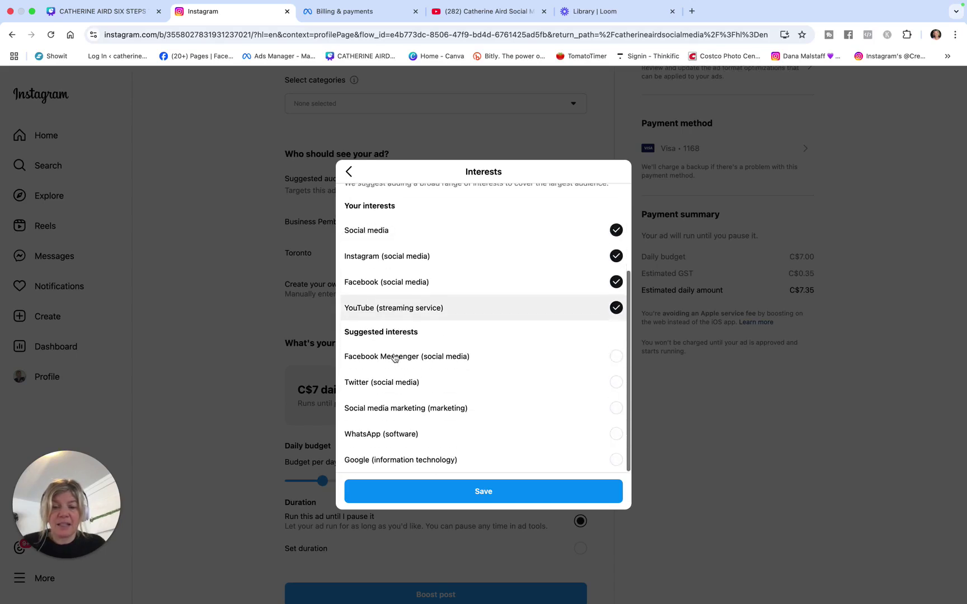
pyautogui.click(391, 407)
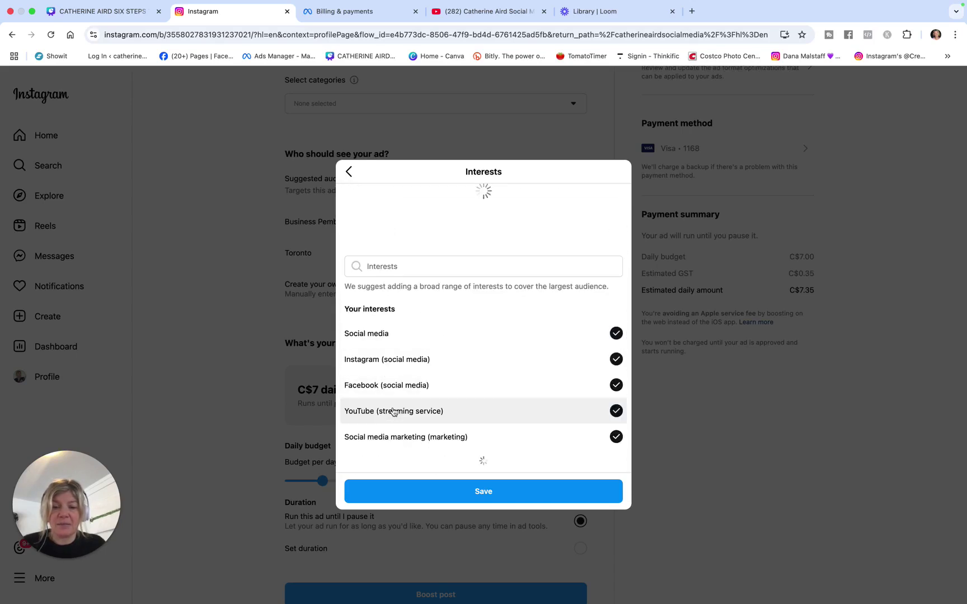
# Add the suggested interests Digital marketing, Advertising, Online advertising and Content marketing to the audience.
pyautogui.scroll(-2, 395, 414)
pyautogui.click(406, 384)
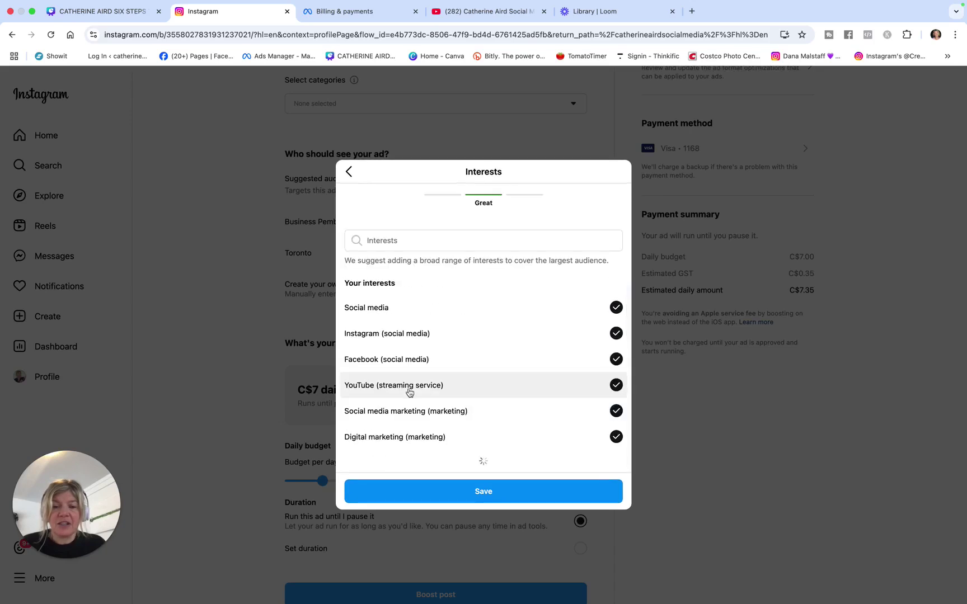
pyautogui.scroll(-3, 410, 393)
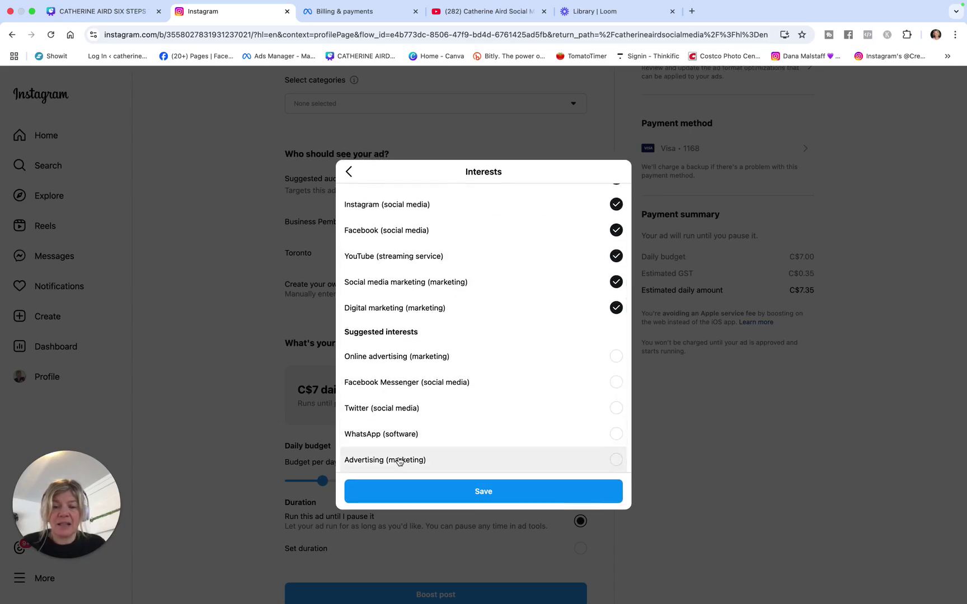
pyautogui.click(399, 461)
pyautogui.scroll(-3, 403, 380)
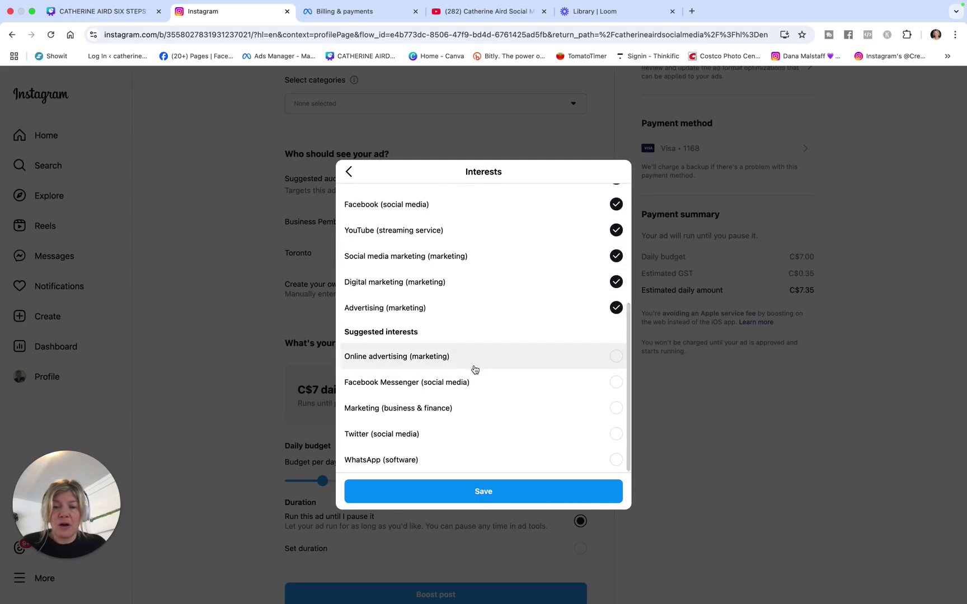
pyautogui.click(419, 360)
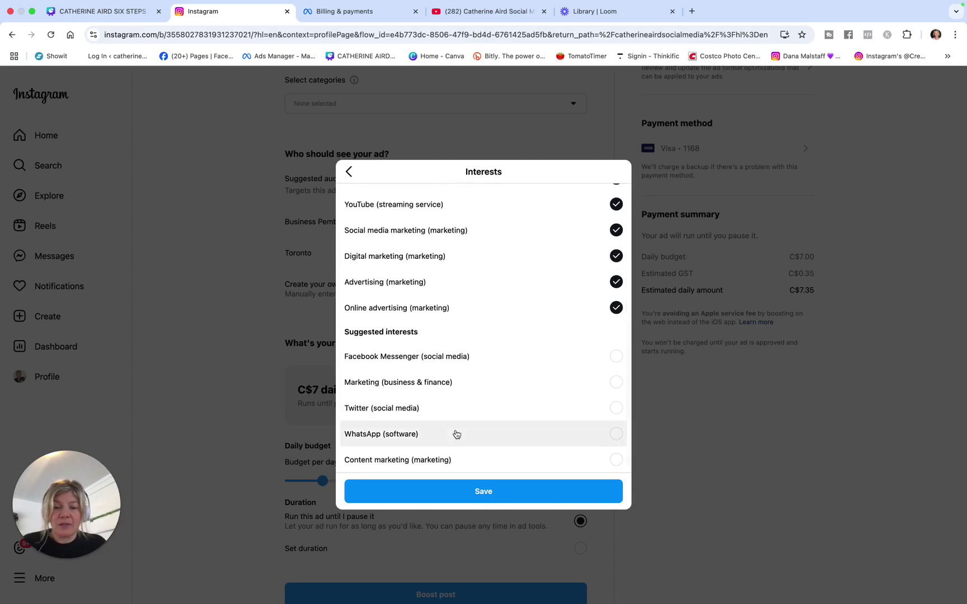
pyautogui.click(407, 464)
# Search the interests for "gr" and add Graphic design to the audience.
pyautogui.click(396, 288)
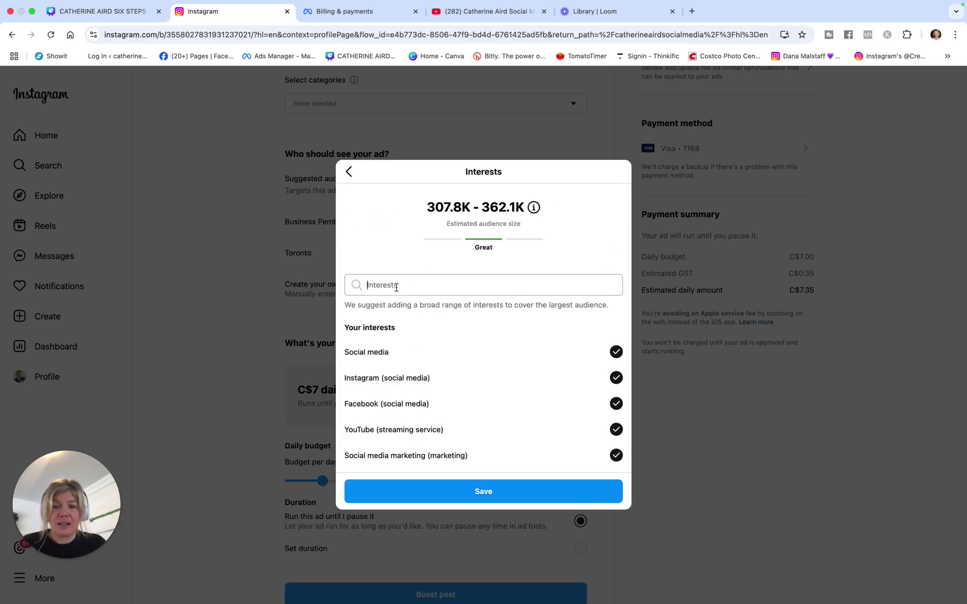
pyautogui.write('gr')
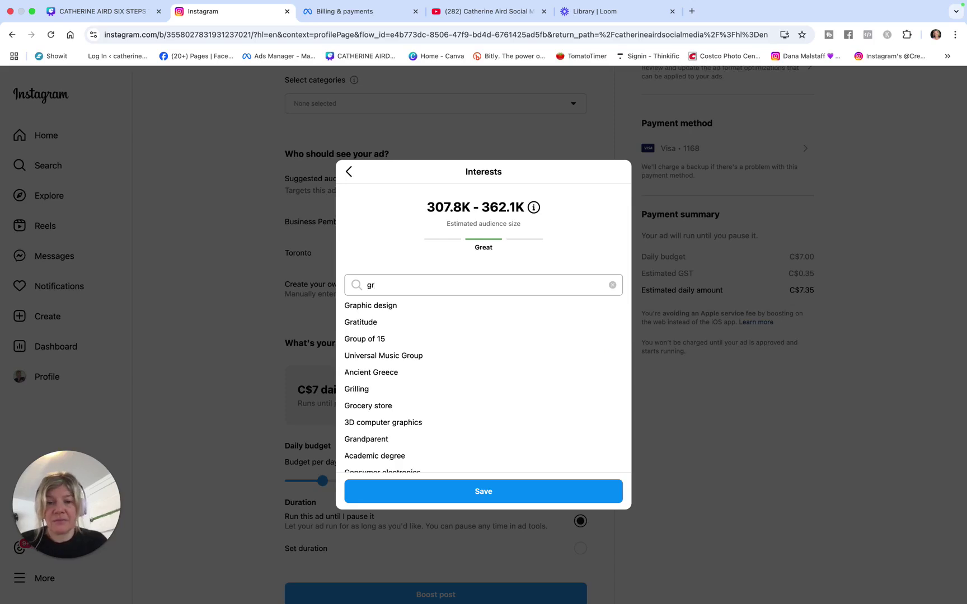
pyautogui.click(370, 305)
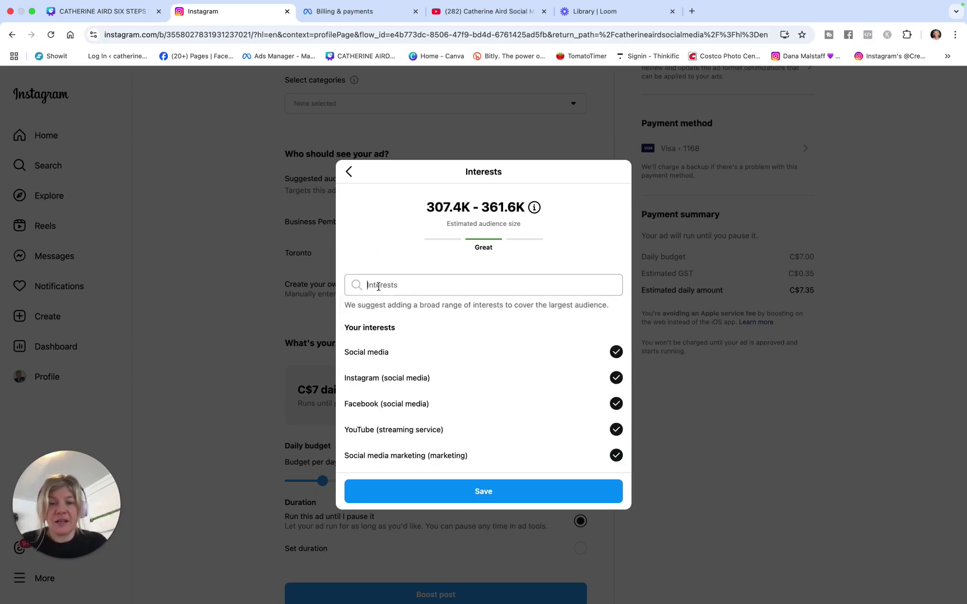
# Search the interests for "small" and add Small business to the audience.
pyautogui.write('smsall')
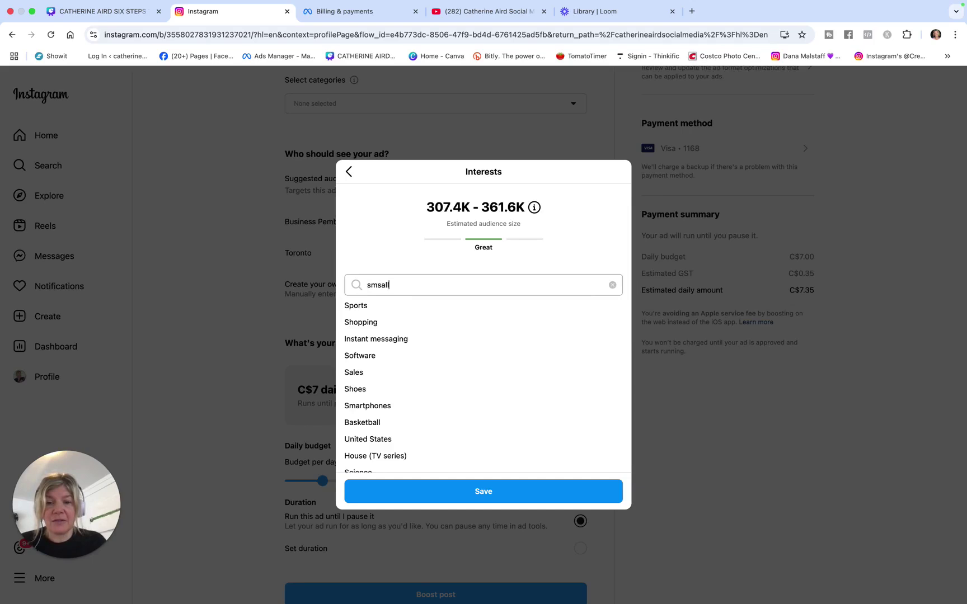
pyautogui.press('BackSpace')
pyautogui.press('BackSpace')
pyautogui.press('BackSpace')
pyautogui.press('BackSpace')
pyautogui.write('all')
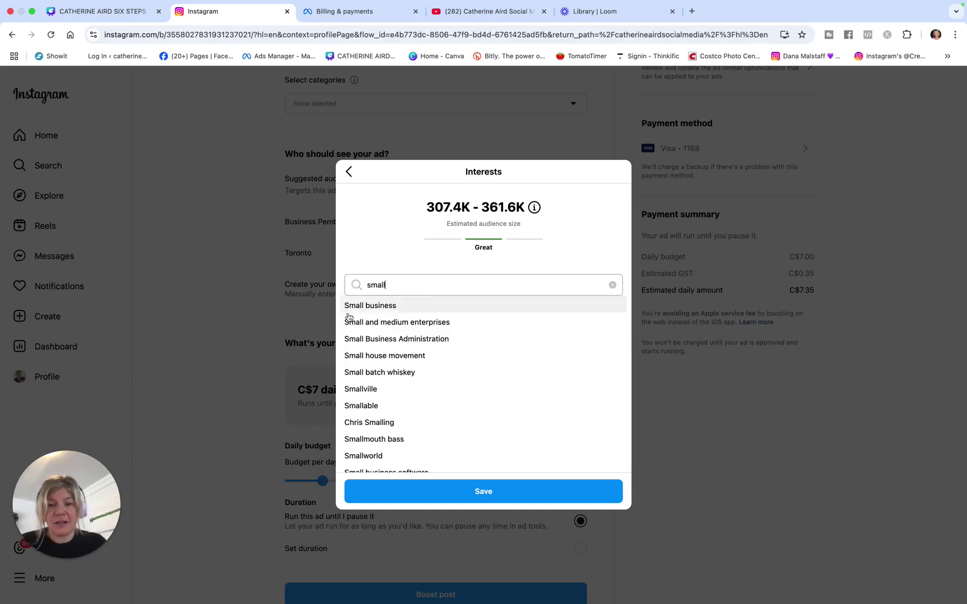
pyautogui.click(366, 306)
# Add the suggested interests Small and medium enterprises, Entrepreneurship and Marketing (business & finance) to the audience.
pyautogui.scroll(-5, 399, 337)
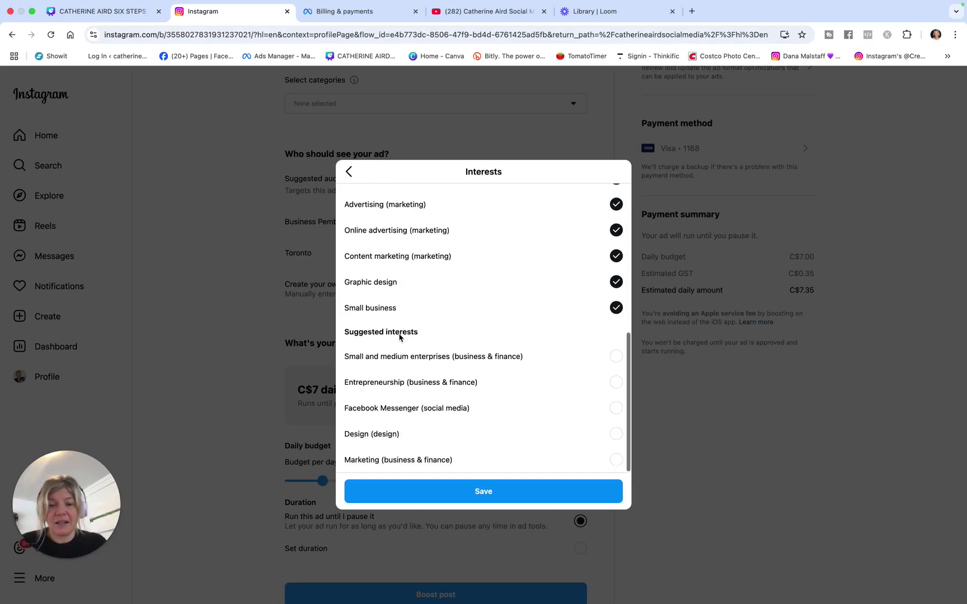
pyautogui.click(390, 358)
pyautogui.scroll(-3, 397, 385)
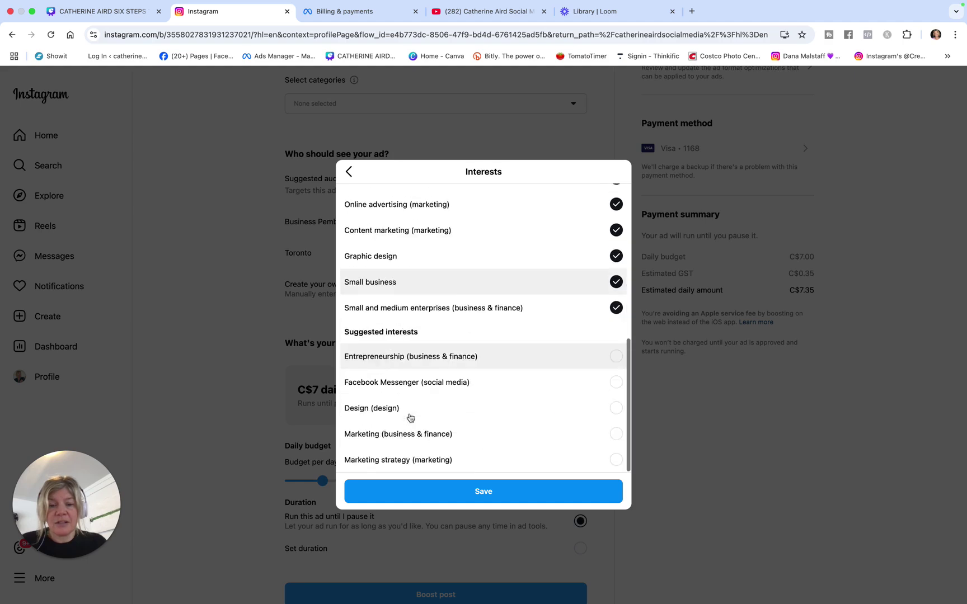
pyautogui.click(383, 357)
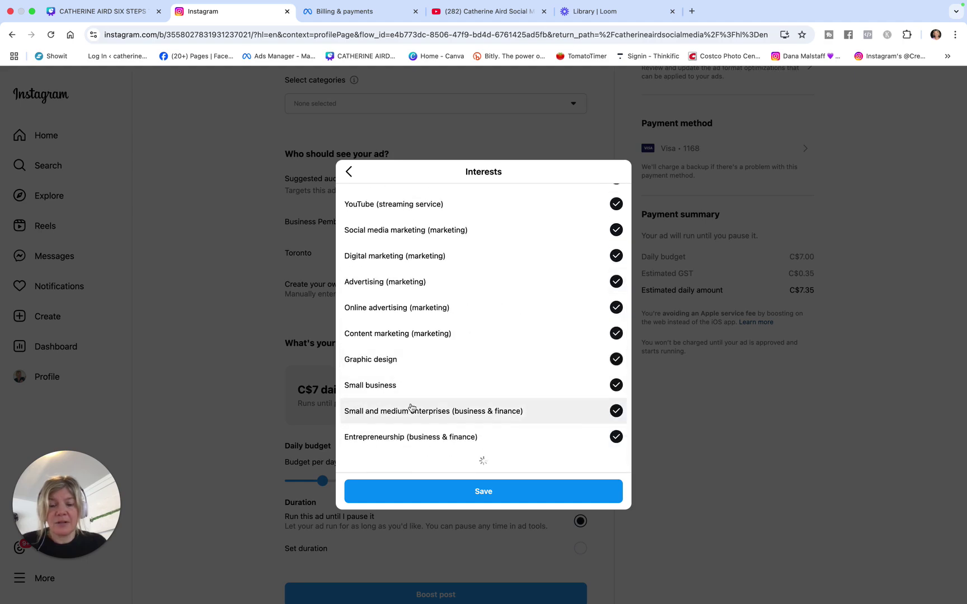
pyautogui.scroll(-3, 398, 394)
pyautogui.click(395, 388)
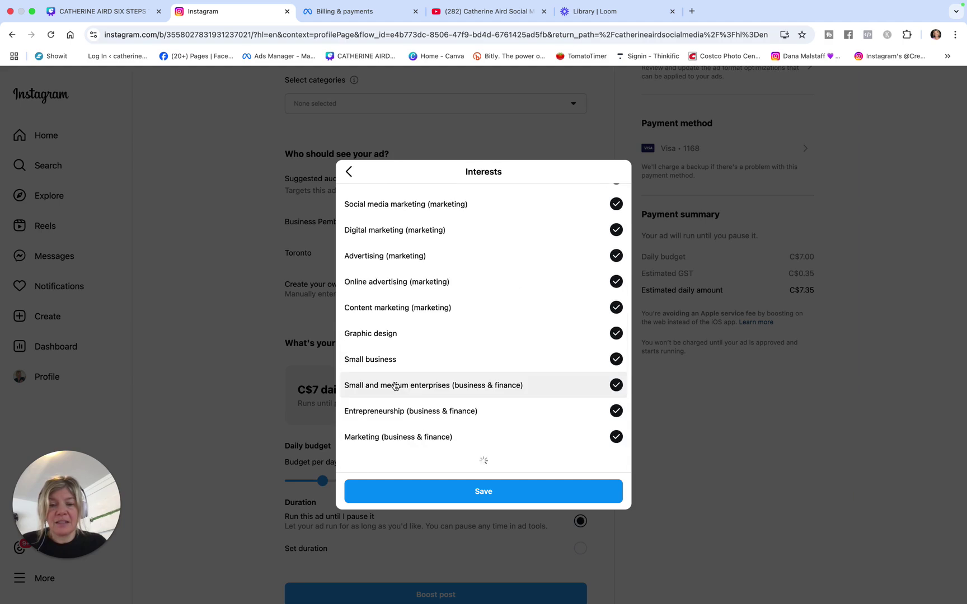
# Add the suggested interests Business (business & finance) and Web design (websites), and save the interest list.
pyautogui.scroll(-3, 395, 386)
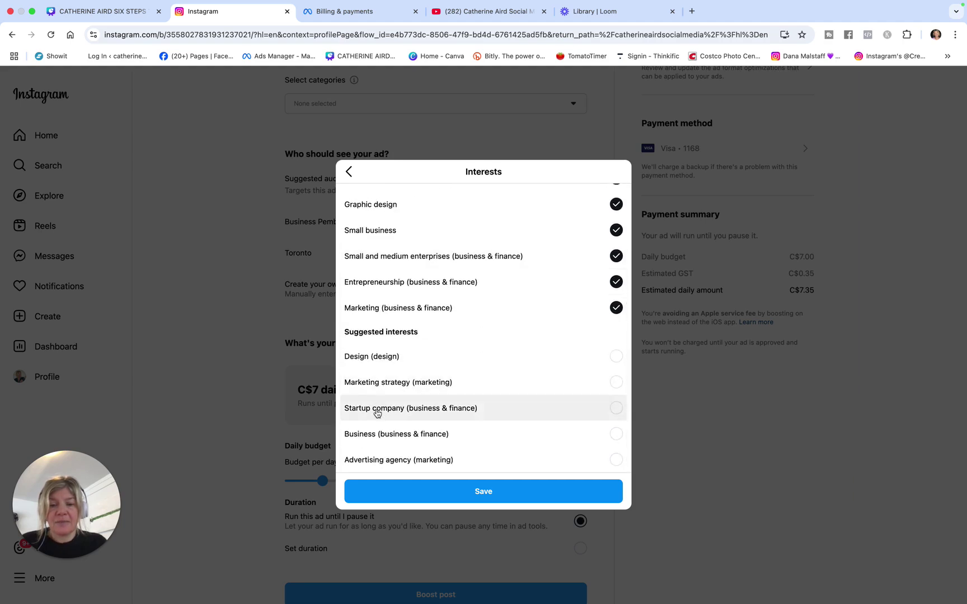
pyautogui.click(371, 435)
pyautogui.scroll(-3, 369, 438)
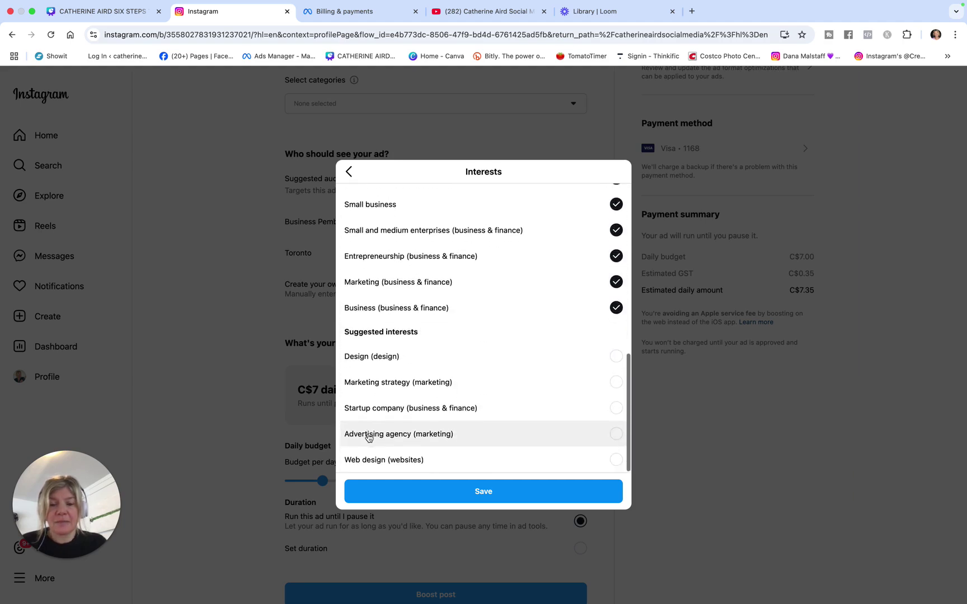
pyautogui.click(368, 462)
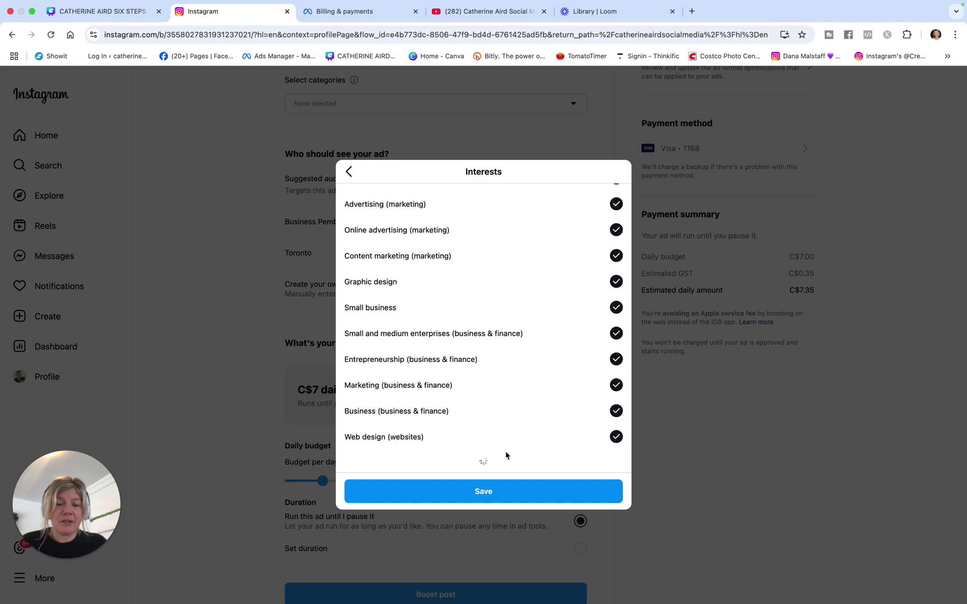
pyautogui.click(481, 494)
# Set the audience's minimum age to 25.
pyautogui.scroll(-5, 471, 405)
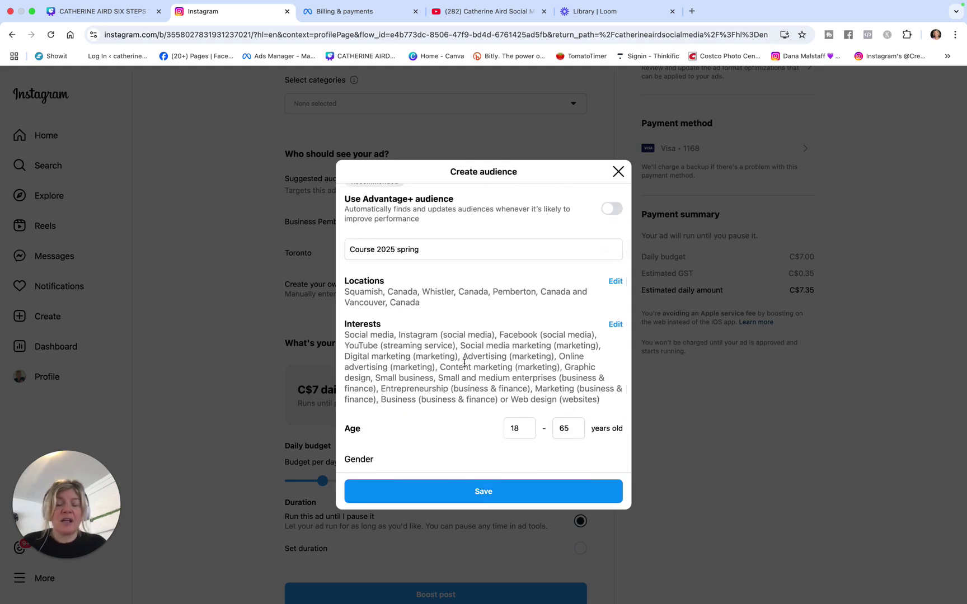
pyautogui.scroll(-1, 456, 414)
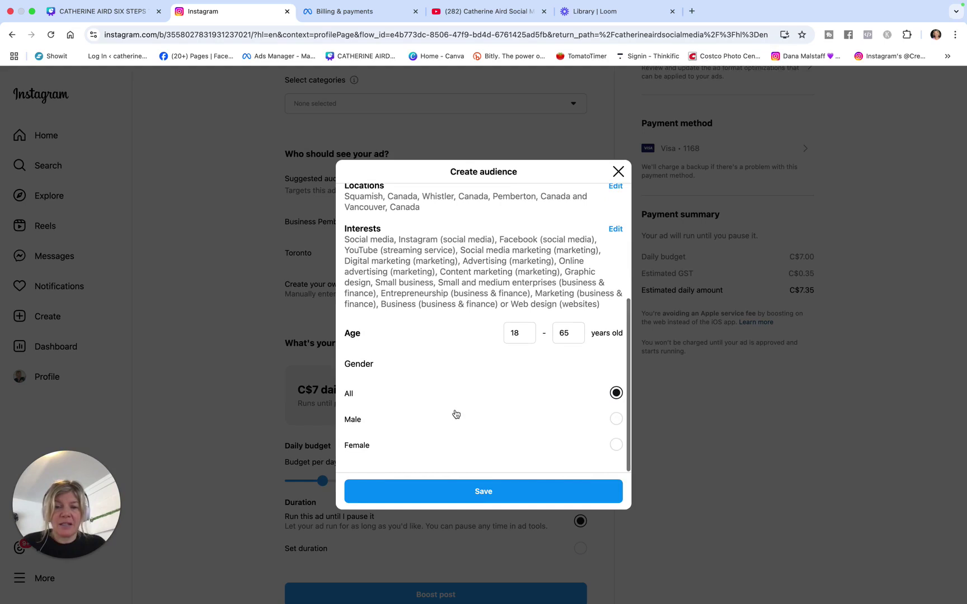
pyautogui.click(525, 330)
pyautogui.click(525, 330)
pyautogui.click(524, 330)
pyautogui.click(525, 330)
pyautogui.click(524, 330)
pyautogui.click(525, 330)
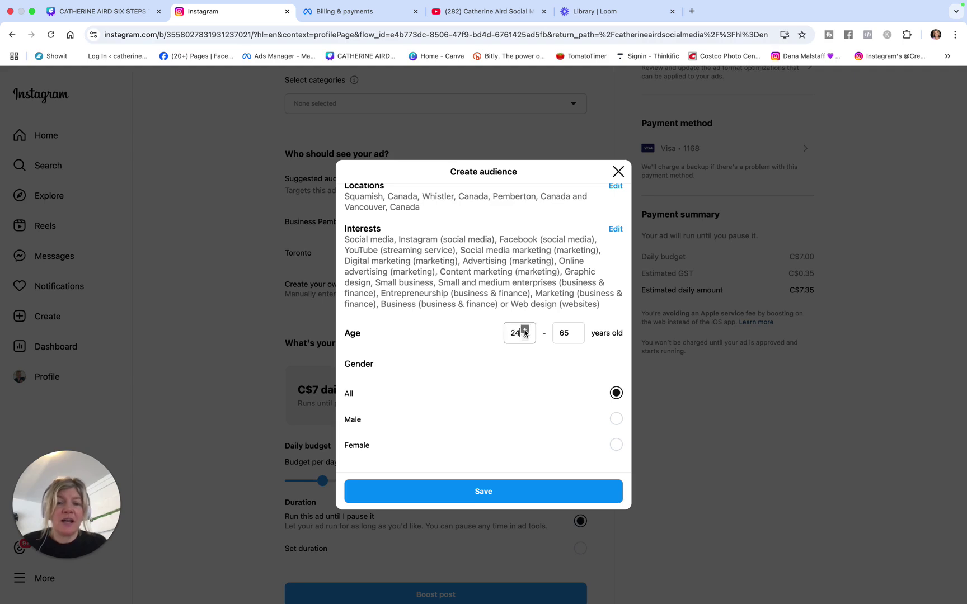
pyautogui.click(525, 330)
# Set the audience's maximum age to 55 and save the new audience.
pyautogui.click(573, 336)
pyautogui.click(573, 336)
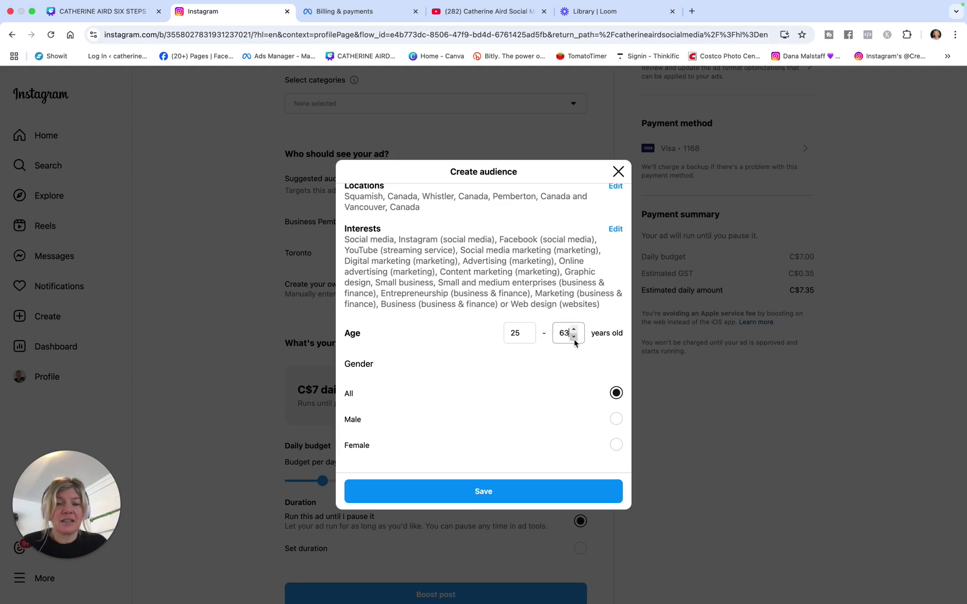
pyautogui.click(574, 337)
pyautogui.click(573, 337)
pyautogui.click(574, 337)
pyautogui.click(574, 337)
pyautogui.click(574, 337)
pyautogui.click(574, 337)
pyautogui.click(574, 337)
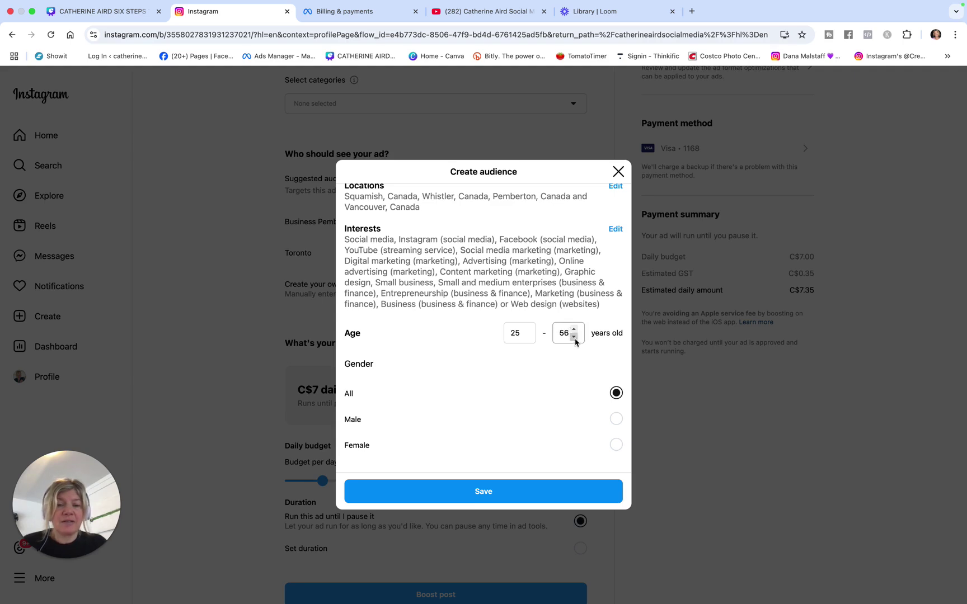
pyautogui.click(491, 496)
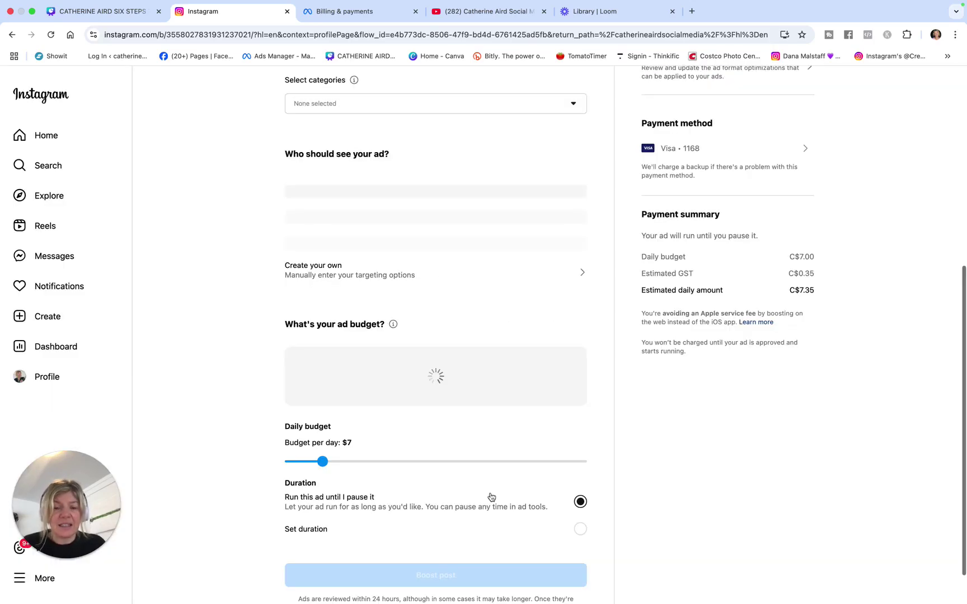
pyautogui.scroll(-2, 492, 496)
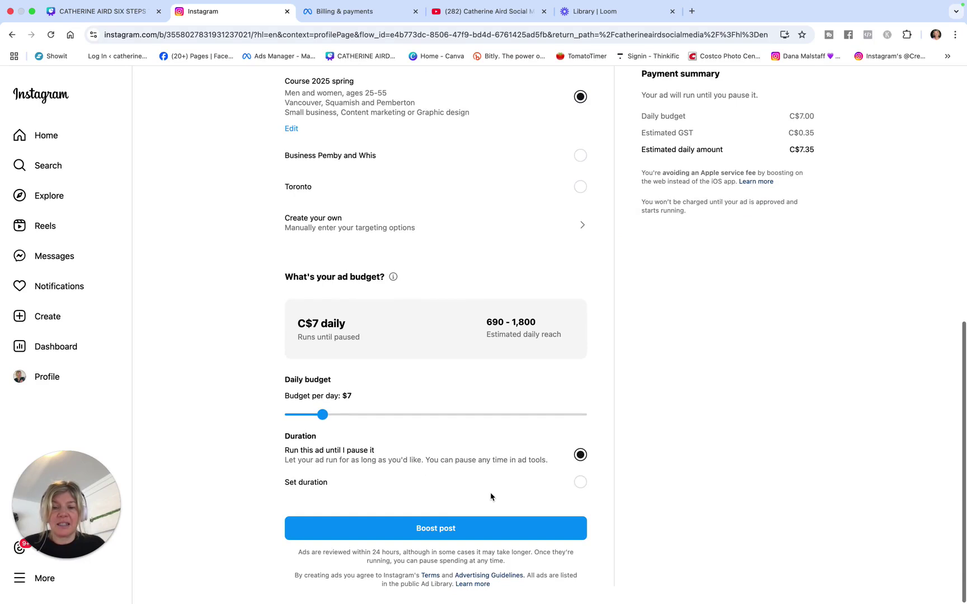
pyautogui.scroll(2, 492, 497)
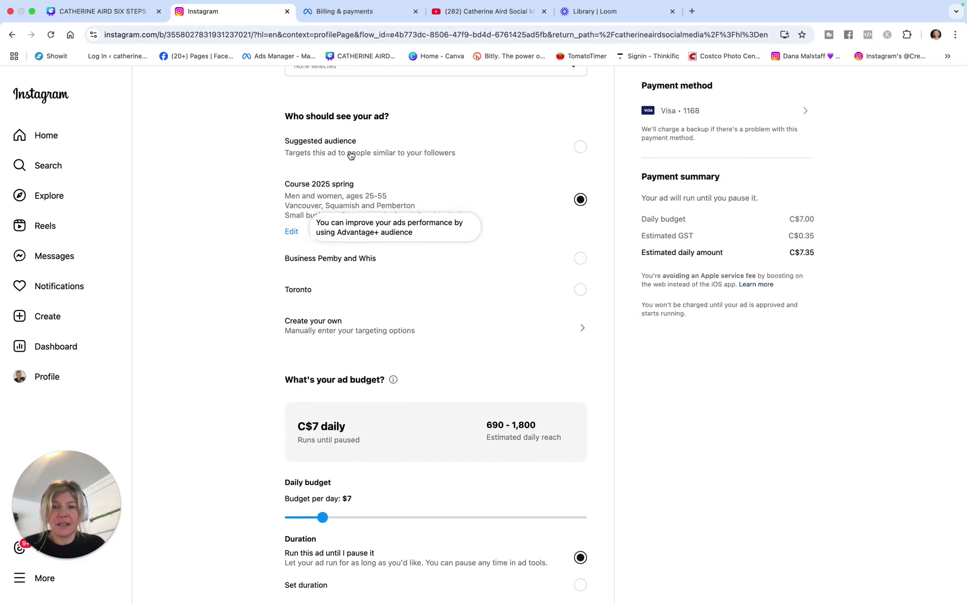
pyautogui.scroll(-3, 406, 298)
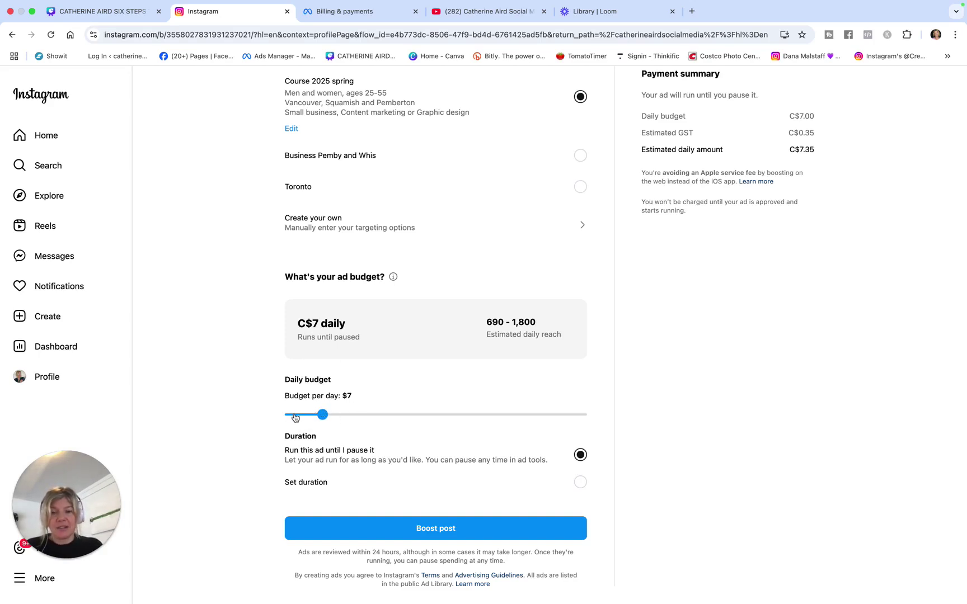
# Set the ad's daily budget to $3 per day.
pyautogui.moveTo(295, 414); pyautogui.dragTo(290, 417)
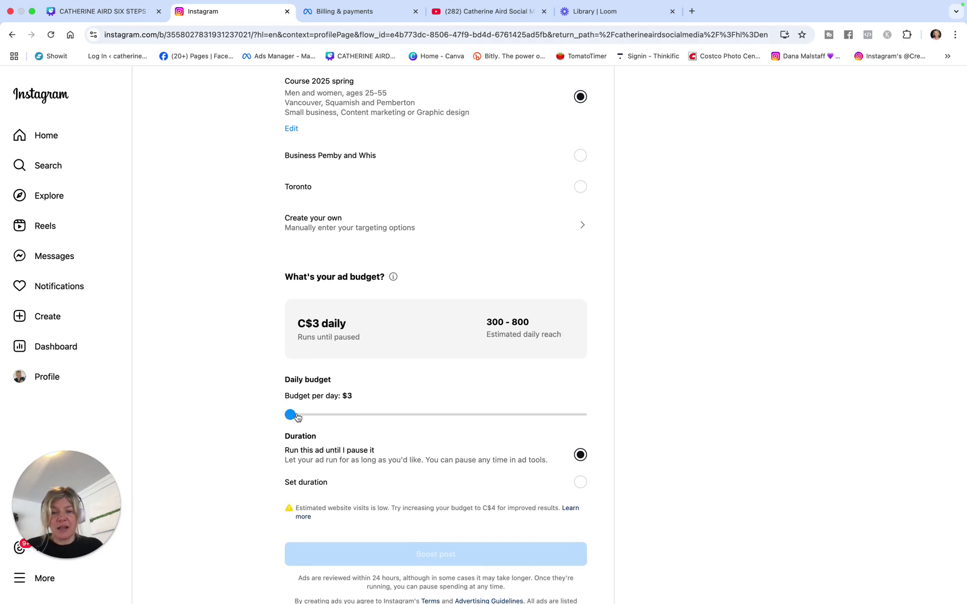
pyautogui.scroll(-1, 372, 463)
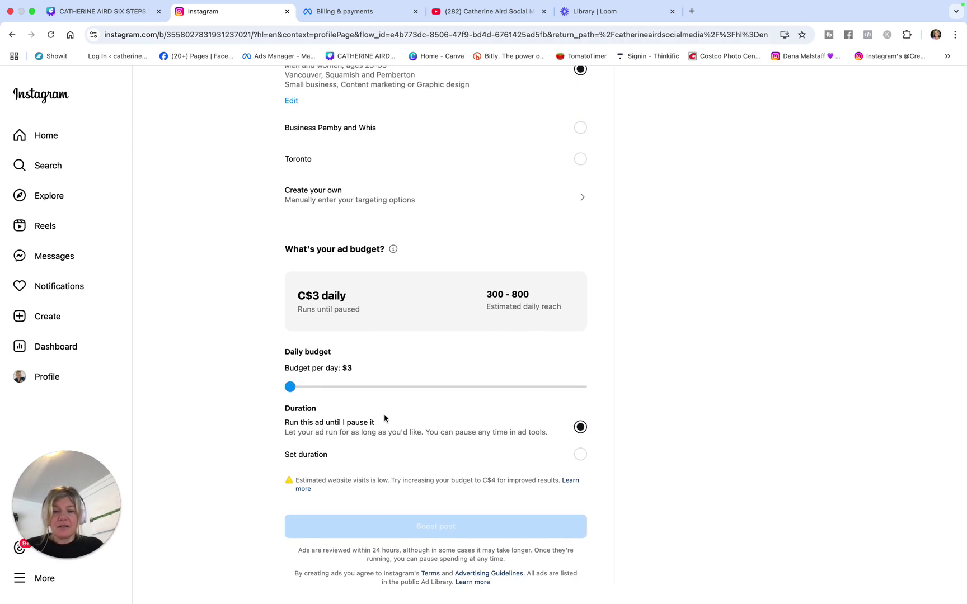
pyautogui.scroll(1, 492, 453)
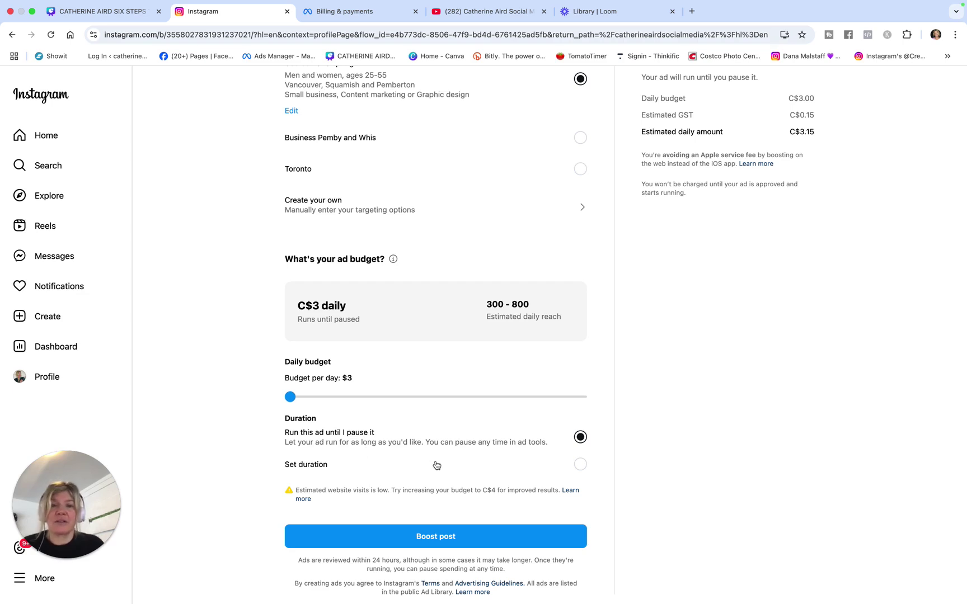
# Switch the ad to a set duration and make it run for 7 days.
pyautogui.scroll(-1, 436, 465)
pyautogui.click(581, 455)
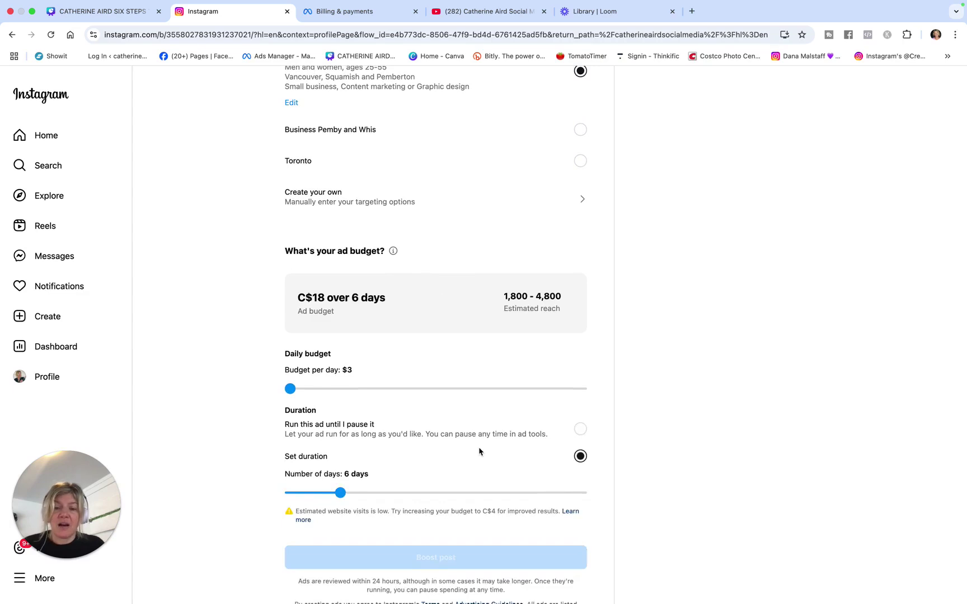
pyautogui.scroll(-1, 479, 451)
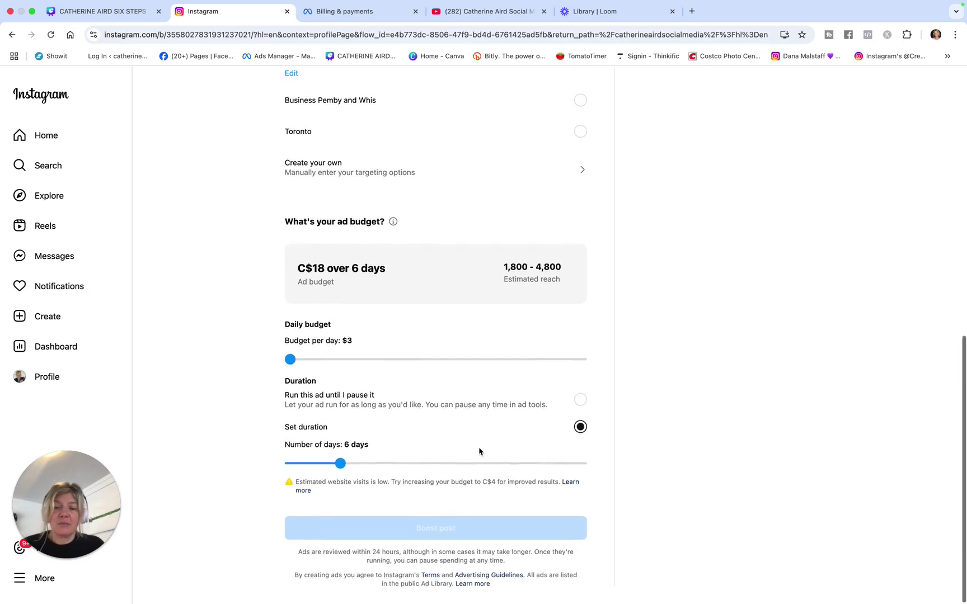
pyautogui.click(351, 463)
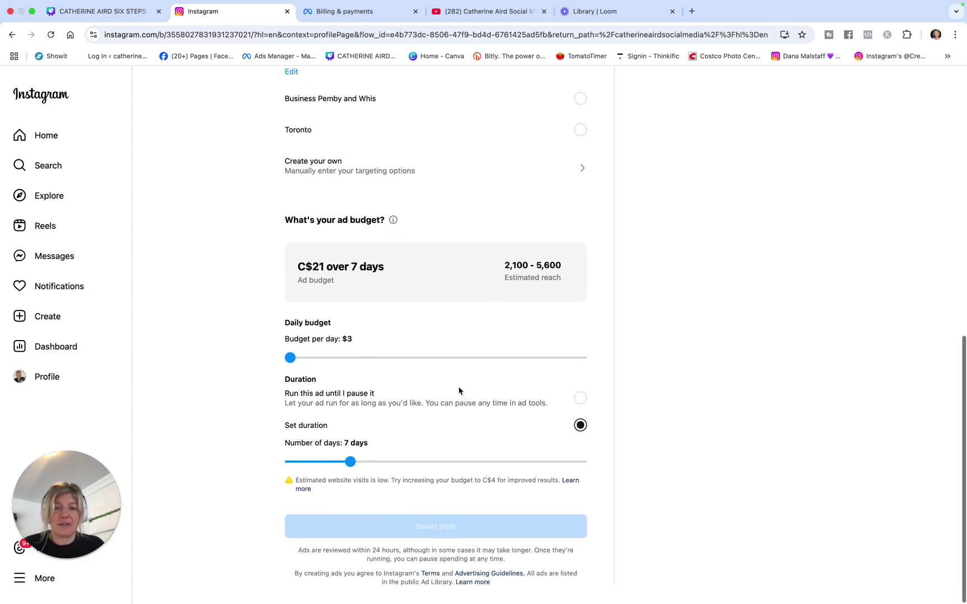
# Review the payment method, payment summary, selected audience, budget and duration of the ad before submitting it.
pyautogui.scroll(8, 459, 391)
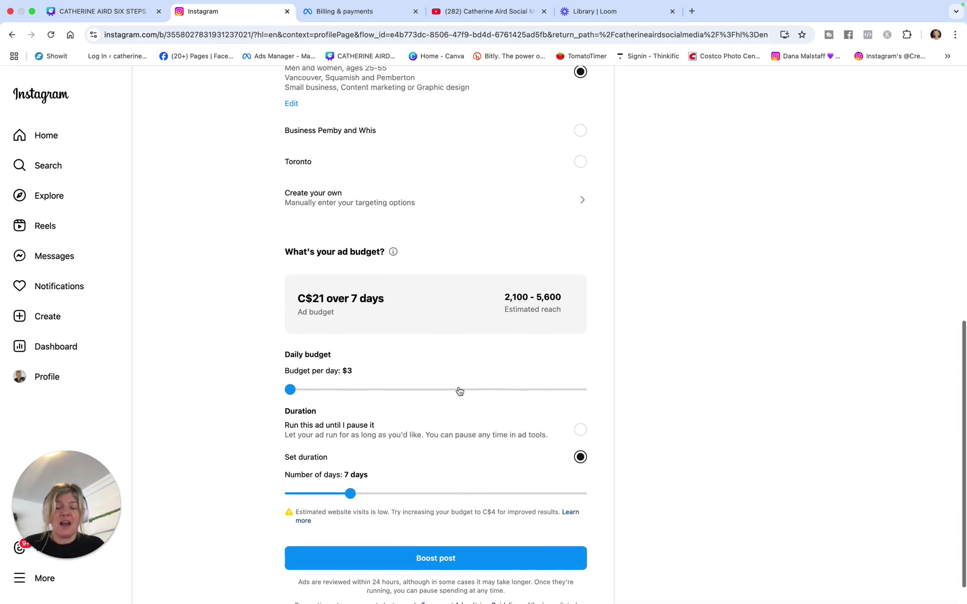
pyautogui.scroll(-5, 459, 390)
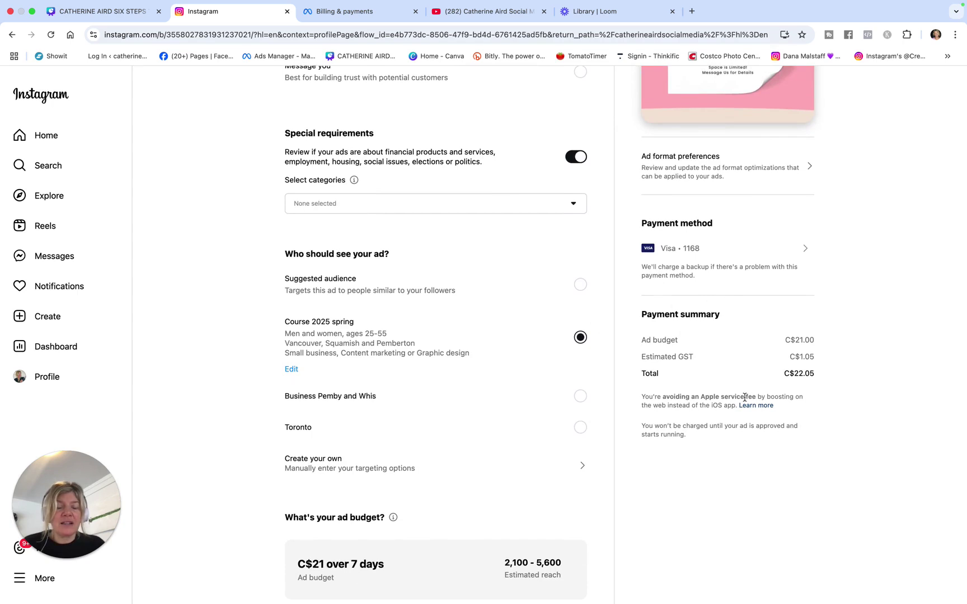
pyautogui.scroll(-1, 772, 464)
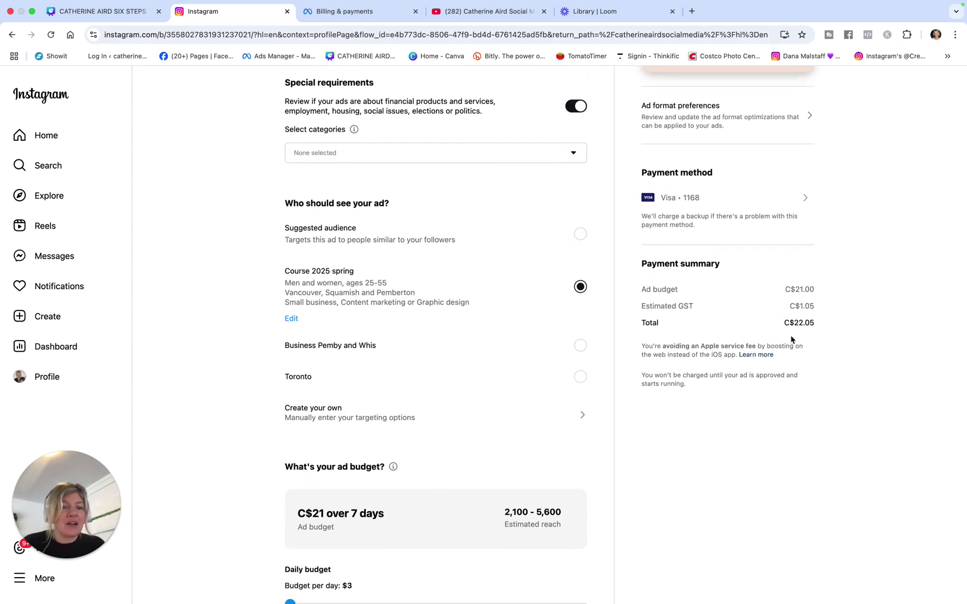
pyautogui.scroll(-1, 803, 375)
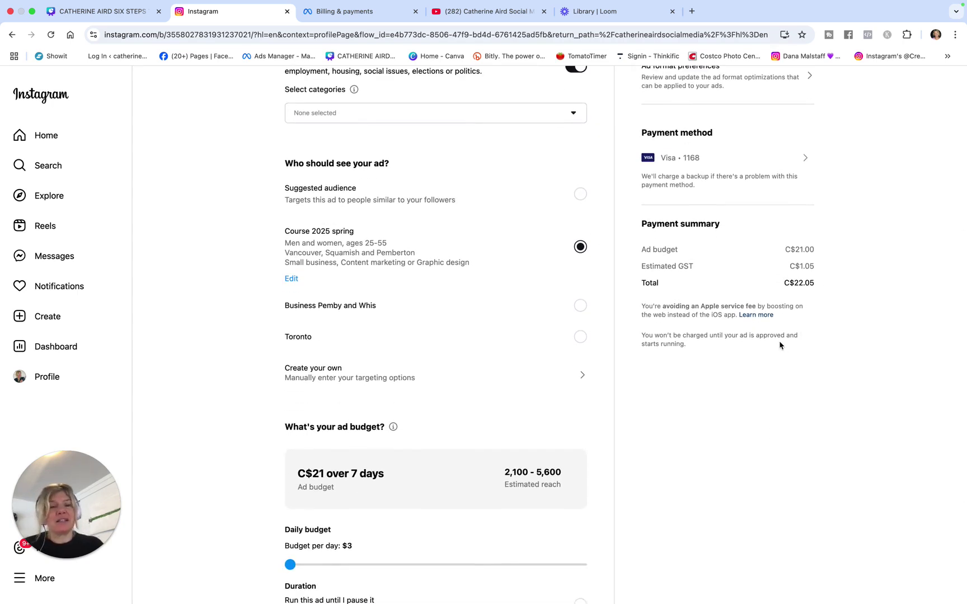
pyautogui.scroll(-1, 783, 396)
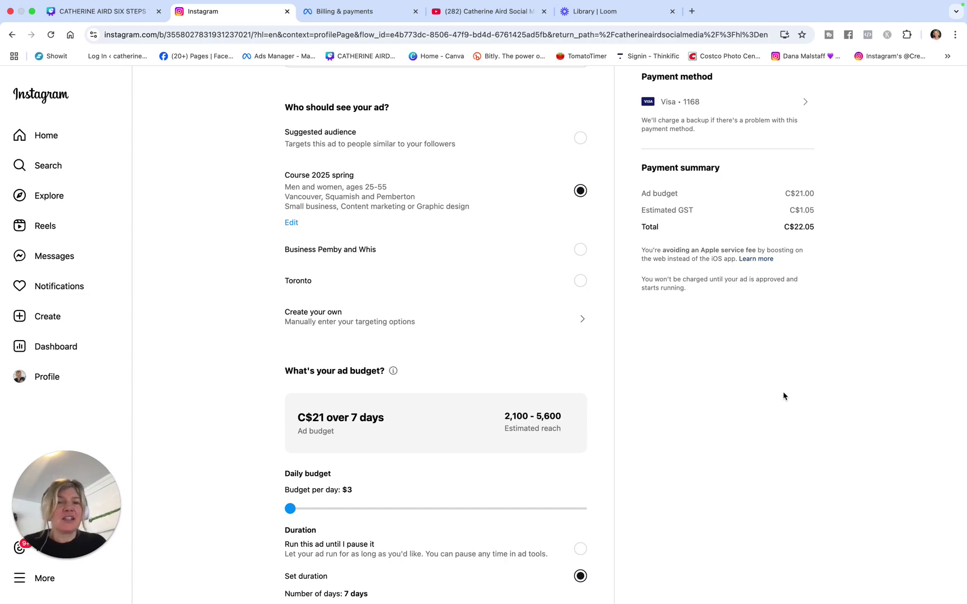
pyautogui.scroll(-2, 783, 396)
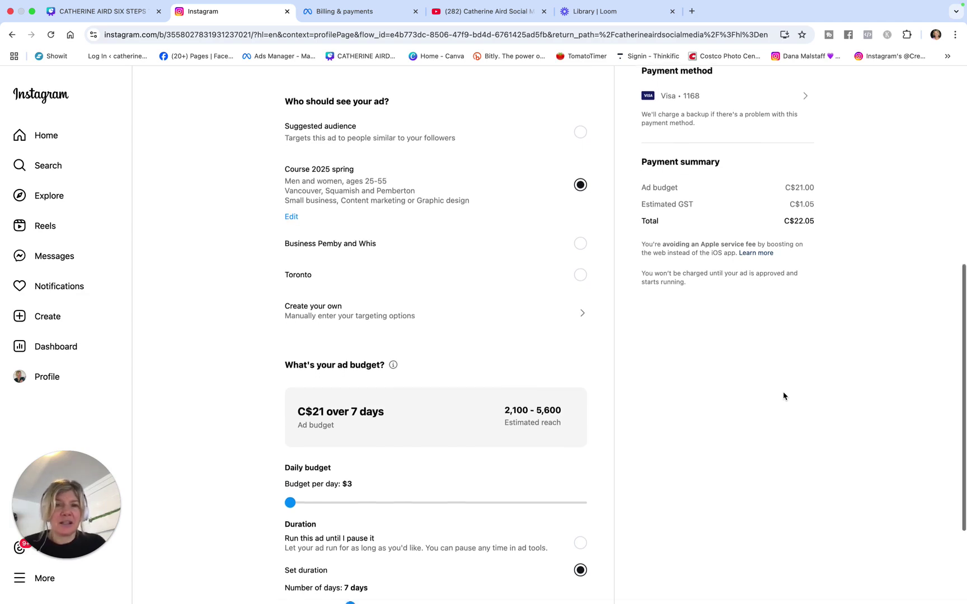
pyautogui.scroll(2, 783, 396)
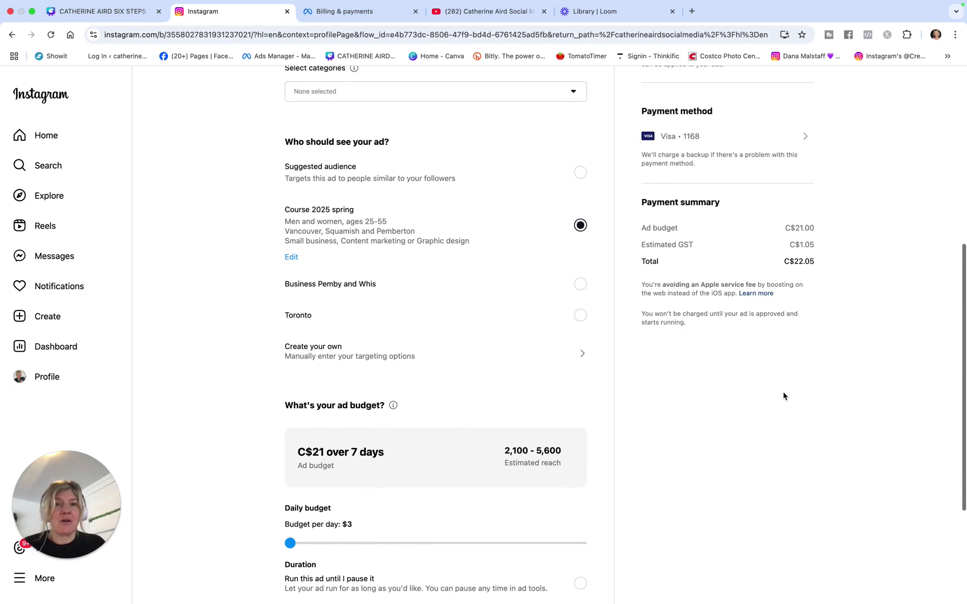
pyautogui.scroll(-3, 783, 396)
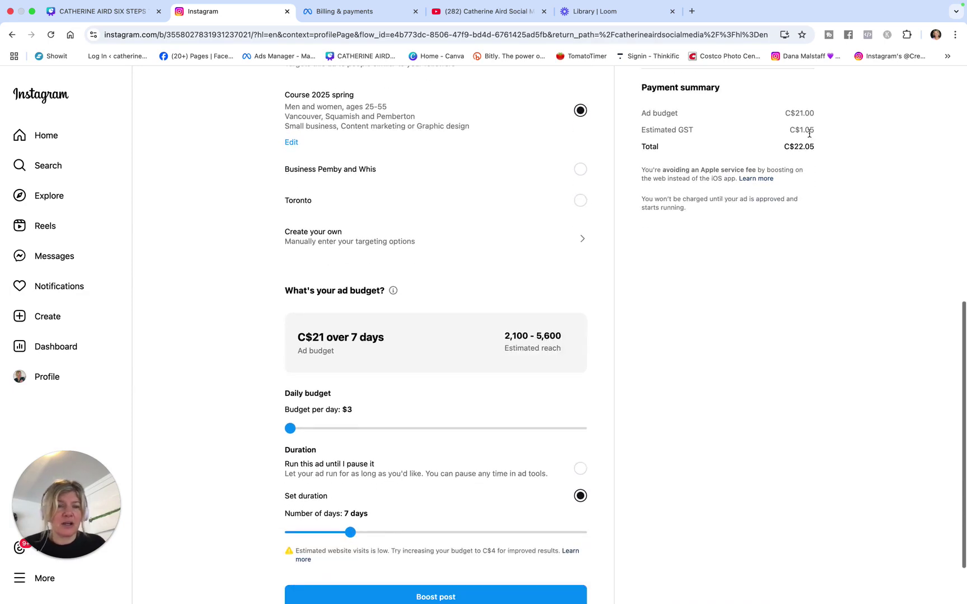
pyautogui.scroll(-1, 761, 309)
pyautogui.scroll(1, 762, 309)
pyautogui.scroll(-1, 762, 309)
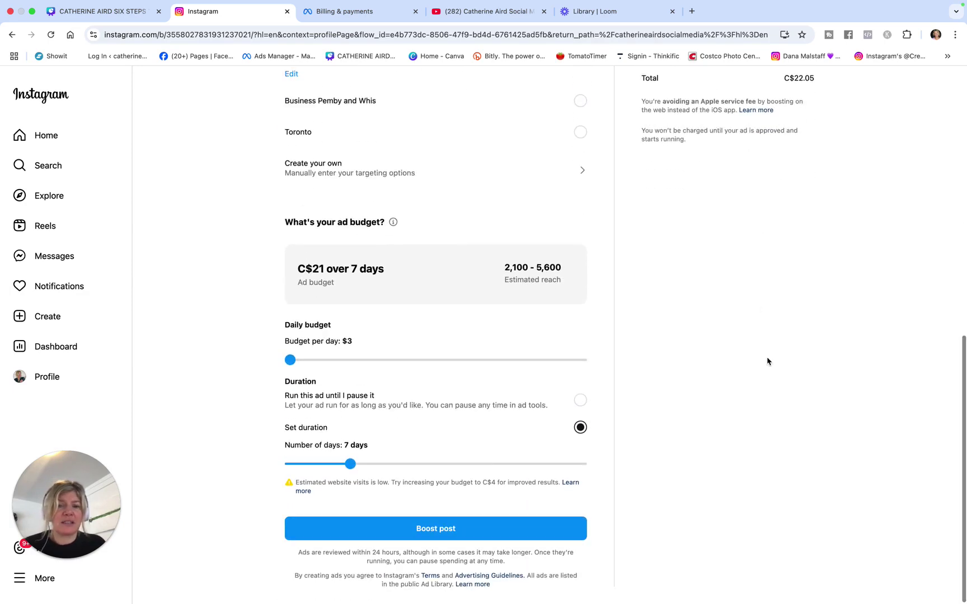
pyautogui.scroll(-1, 768, 361)
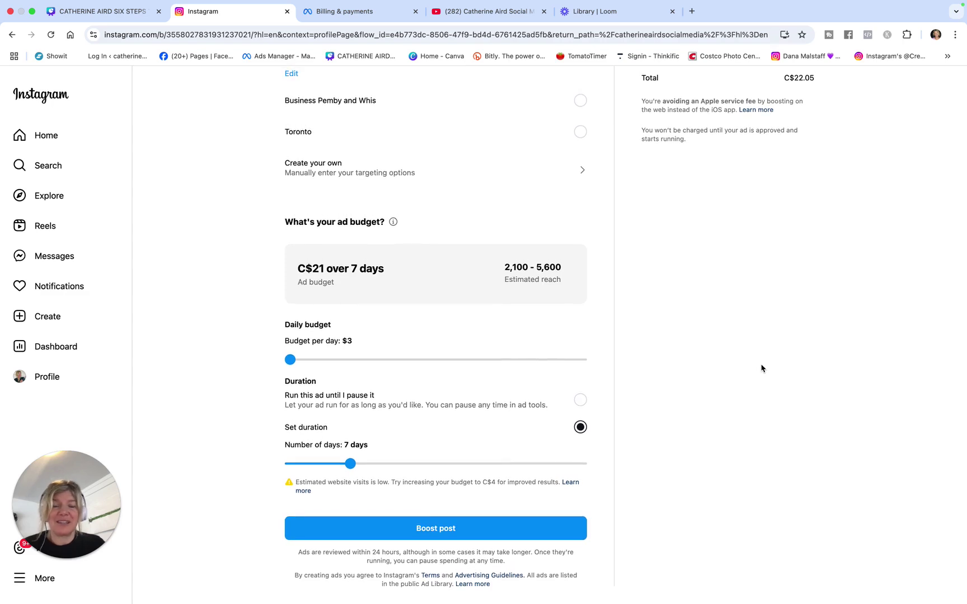
# Submit the post for boosting and save the prefilled business tax information.
pyautogui.scroll(1, 760, 295)
pyautogui.scroll(-1, 760, 296)
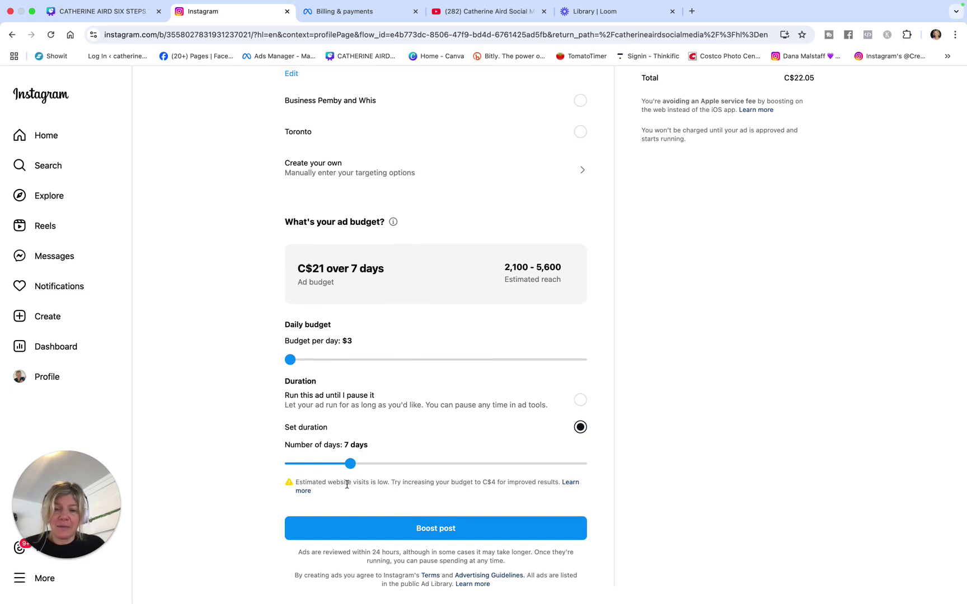
pyautogui.click(443, 534)
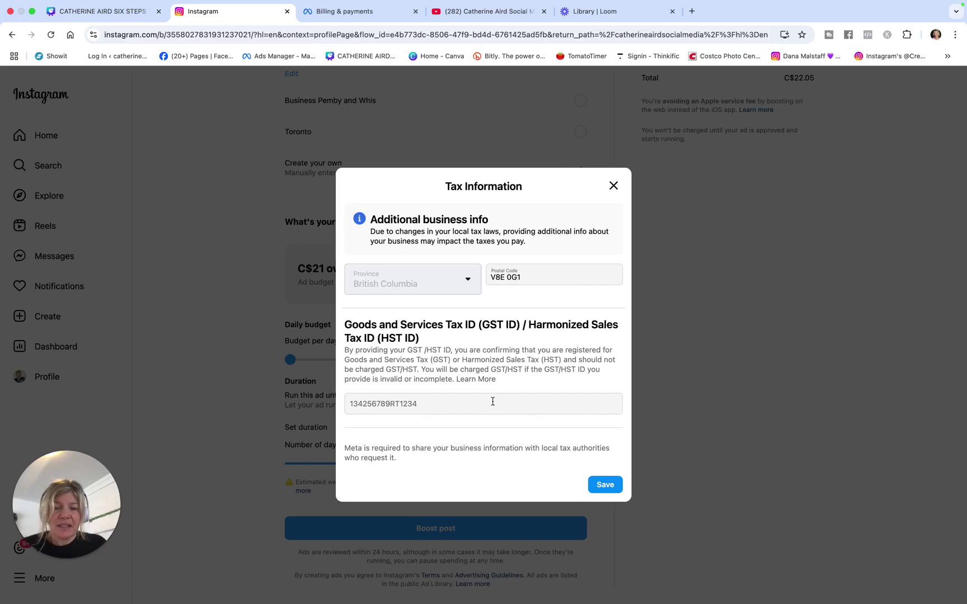
pyautogui.click(606, 486)
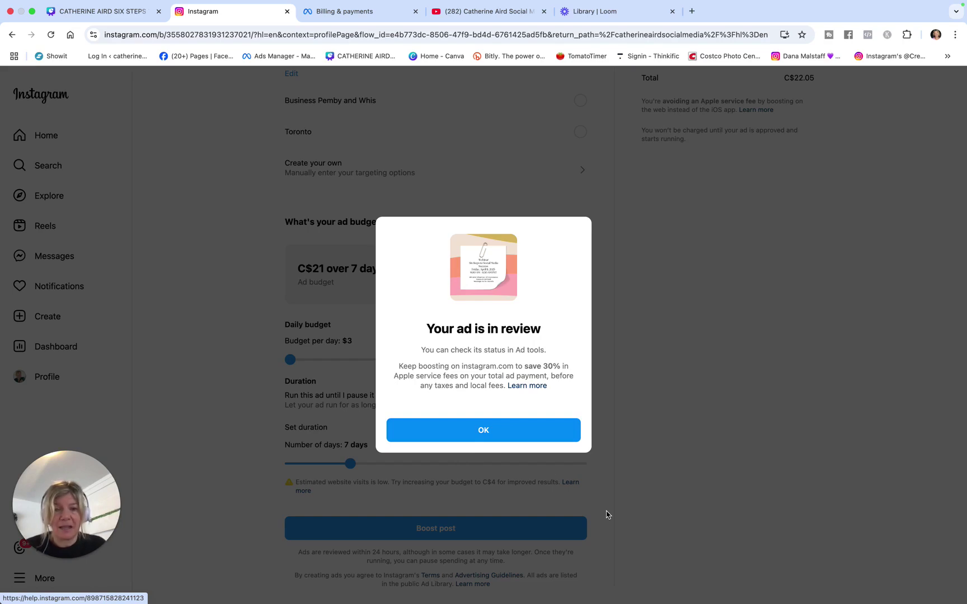
# Capture a screenshot of the ad submission confirmation dialog, and dismiss the dialog.
pyautogui.press('Tab')
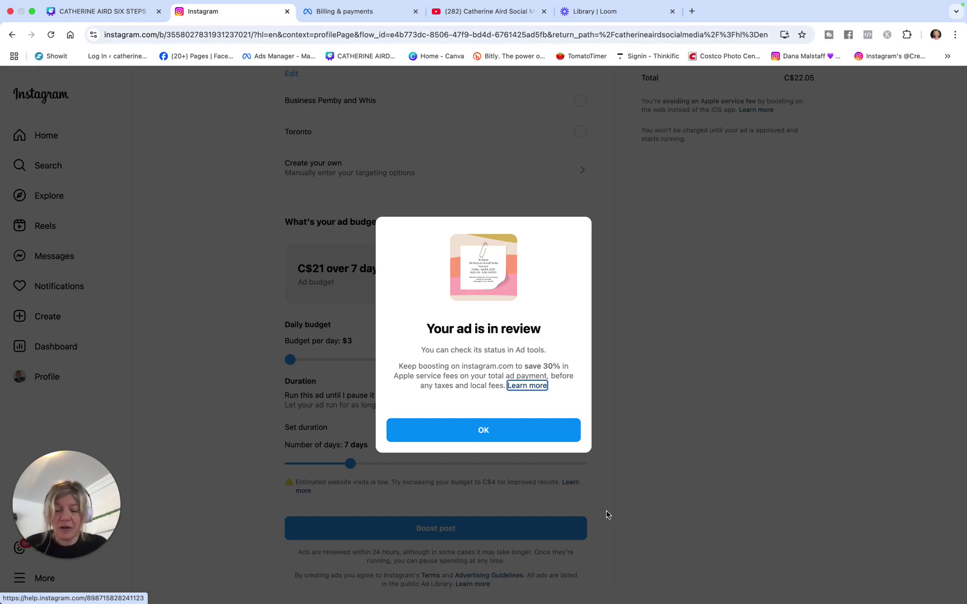
pyautogui.press('super+shift+4')
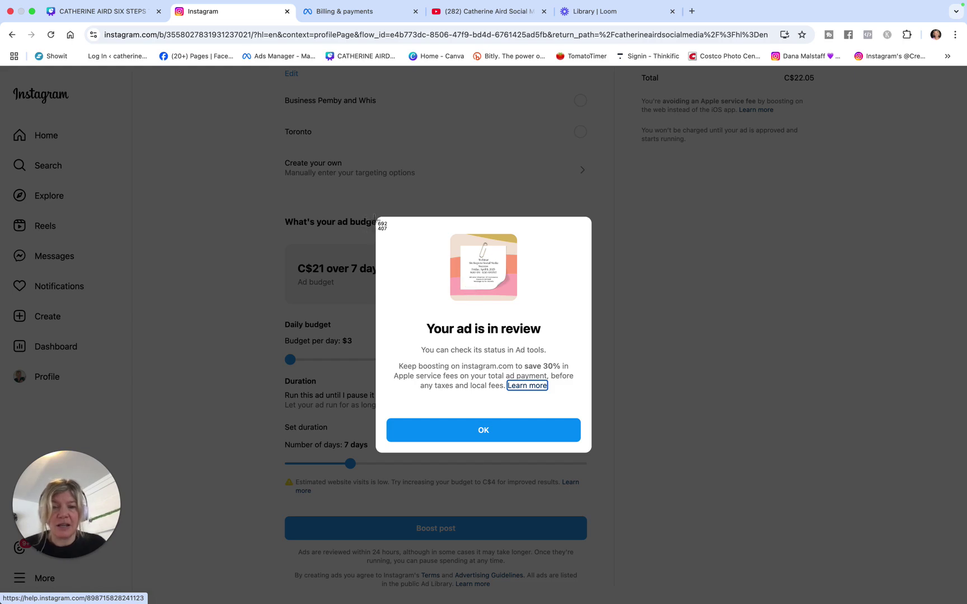
pyautogui.moveTo(376, 220); pyautogui.dragTo(585, 450)
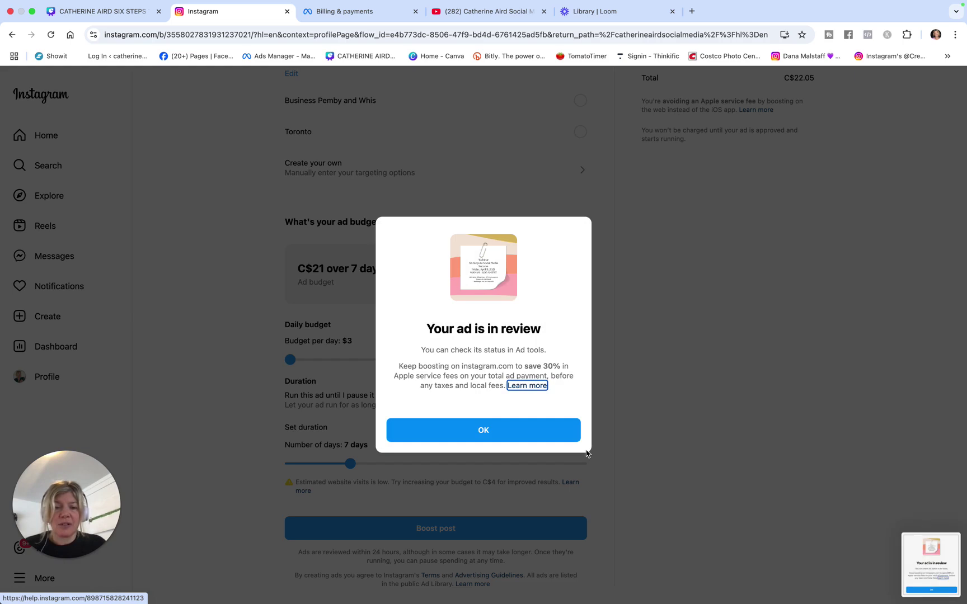
pyautogui.click(491, 434)
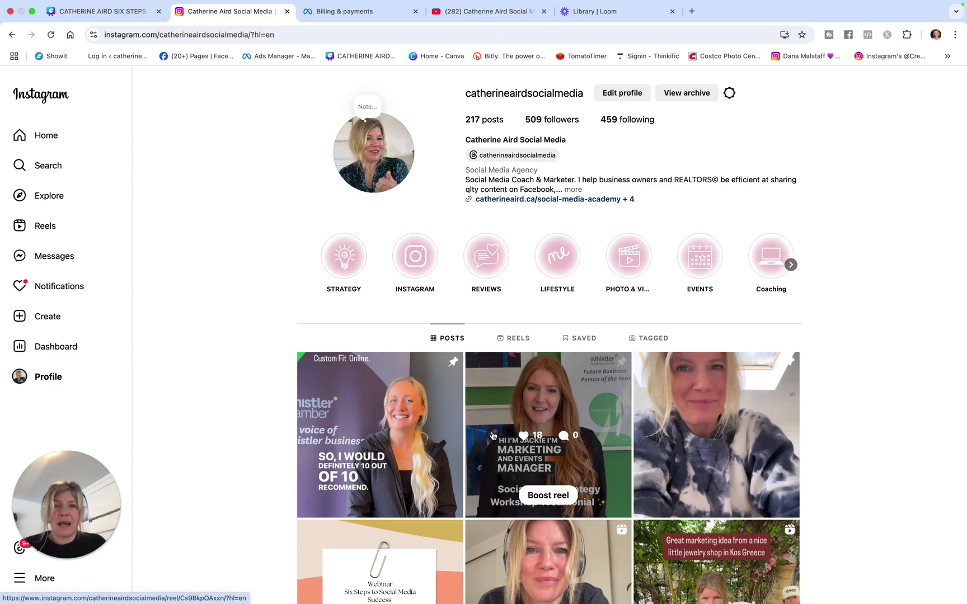
# Open the ad tools in the professional dashboard to check the status of the boosted webinar post.
pyautogui.scroll(-7, 253, 514)
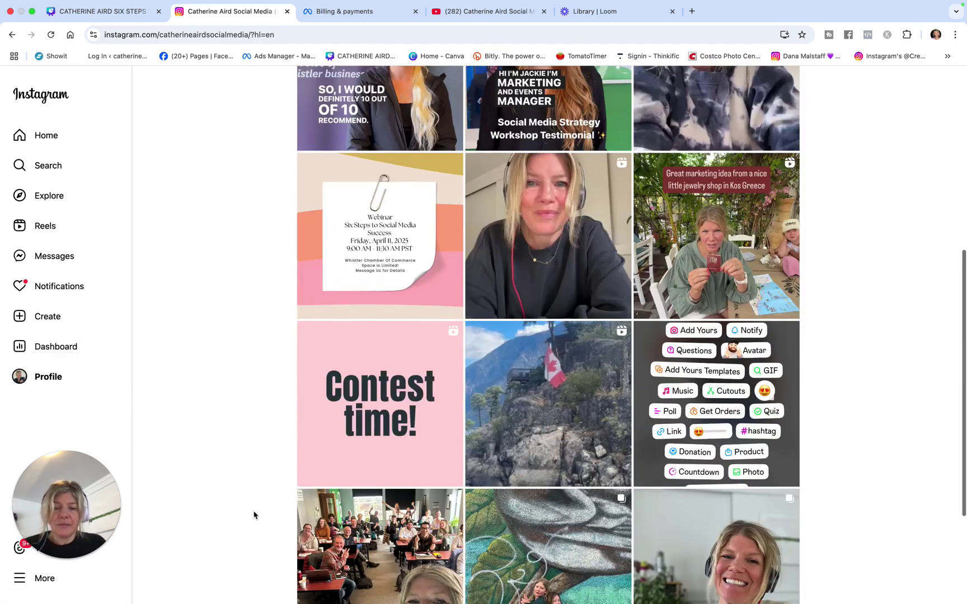
pyautogui.scroll(2, 255, 516)
pyautogui.scroll(2, 253, 515)
pyautogui.click(57, 347)
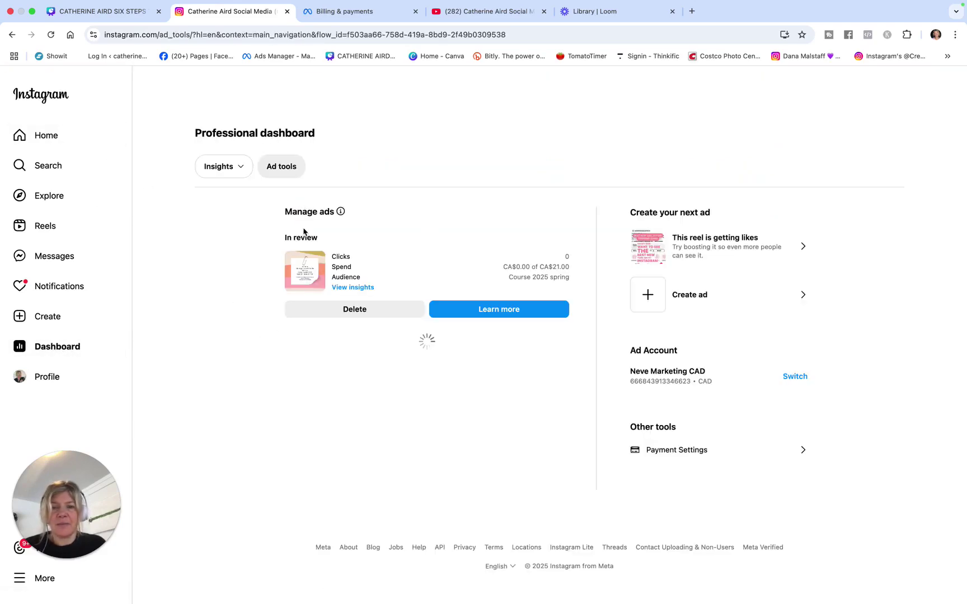
pyautogui.scroll(-1, 515, 256)
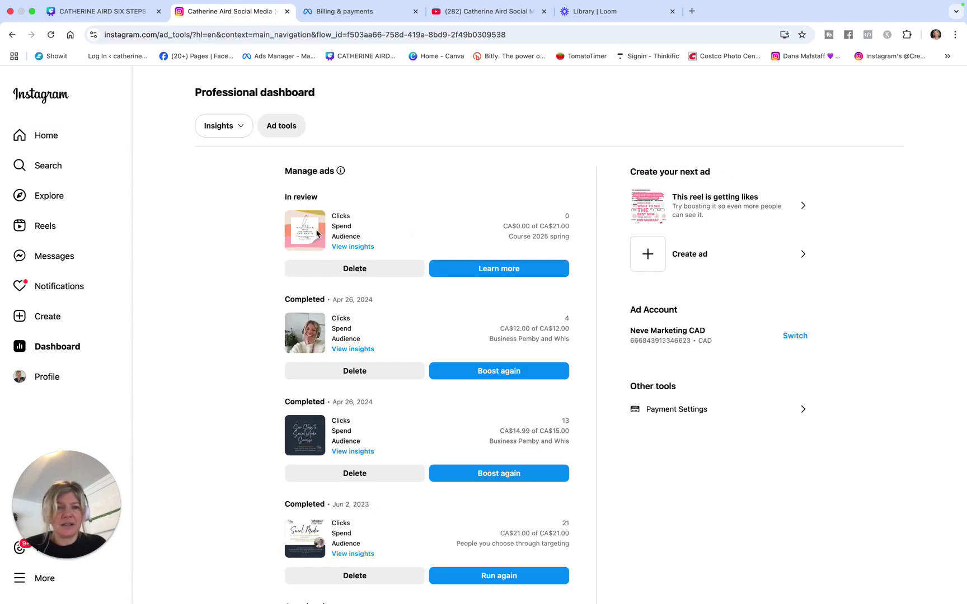
# Look through the help article about ads in review, and return to the list of managed ads.
pyautogui.click(490, 270)
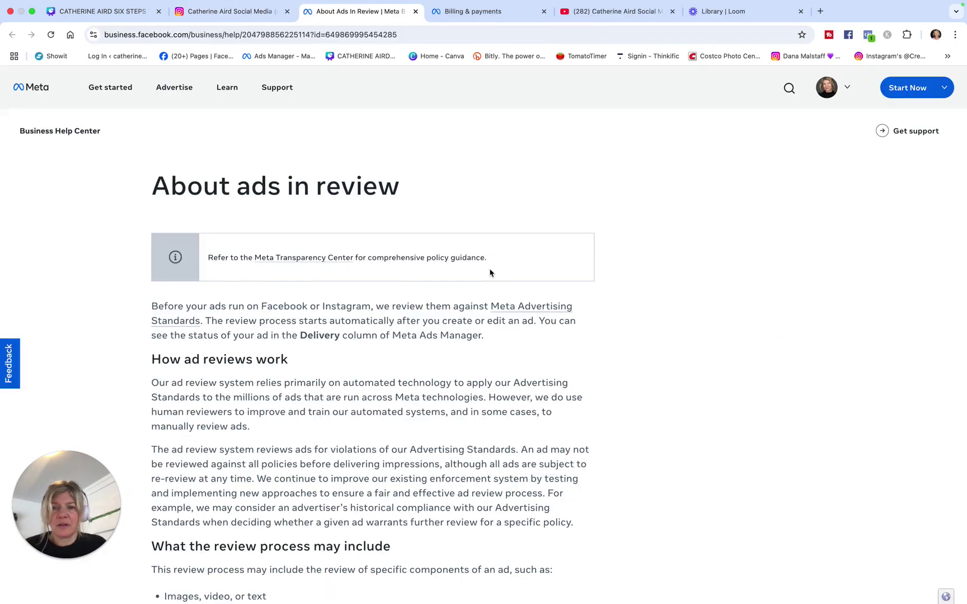
pyautogui.scroll(-20, 491, 272)
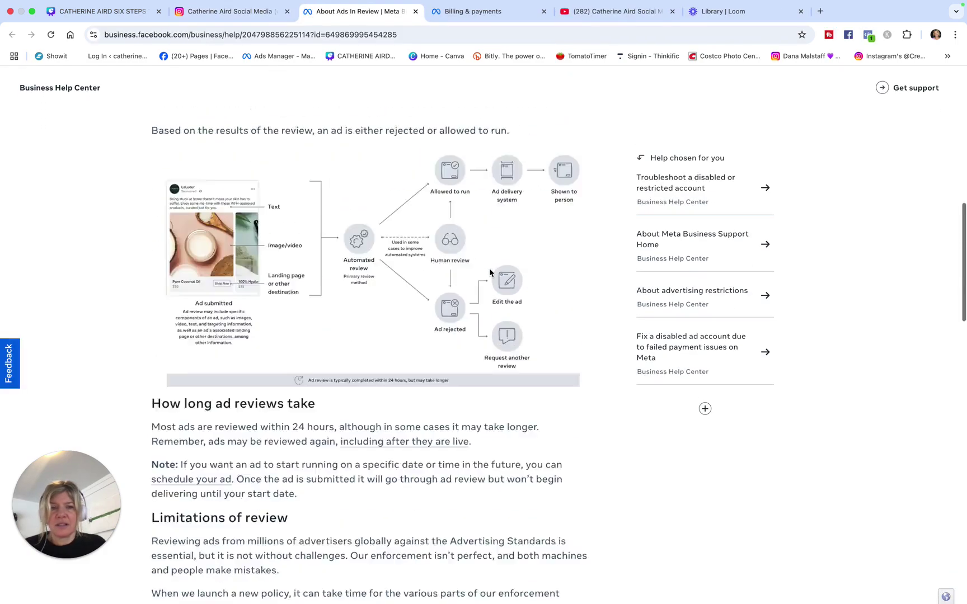
pyautogui.scroll(20, 490, 269)
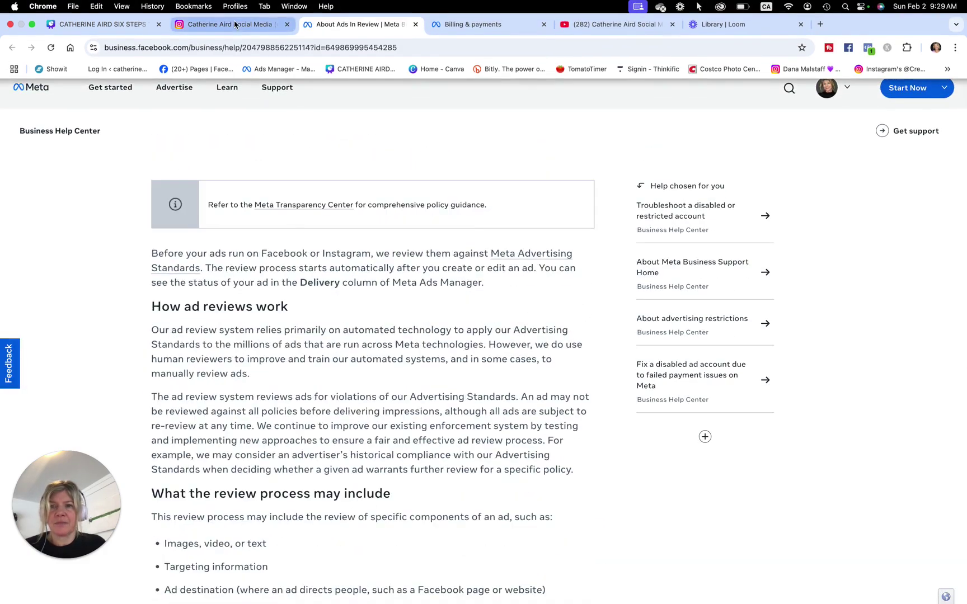
pyautogui.click(239, 25)
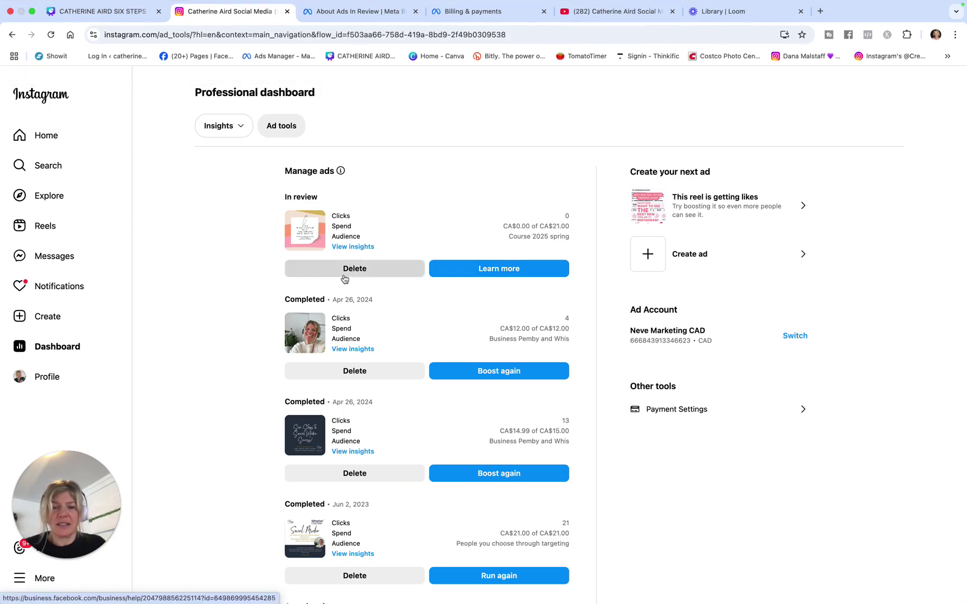
# Browse the completed ads and examine the insights of the CA$12.00 portrait photo ad completed on Apr 26, 2024.
pyautogui.scroll(-2, 384, 389)
pyautogui.scroll(2, 384, 389)
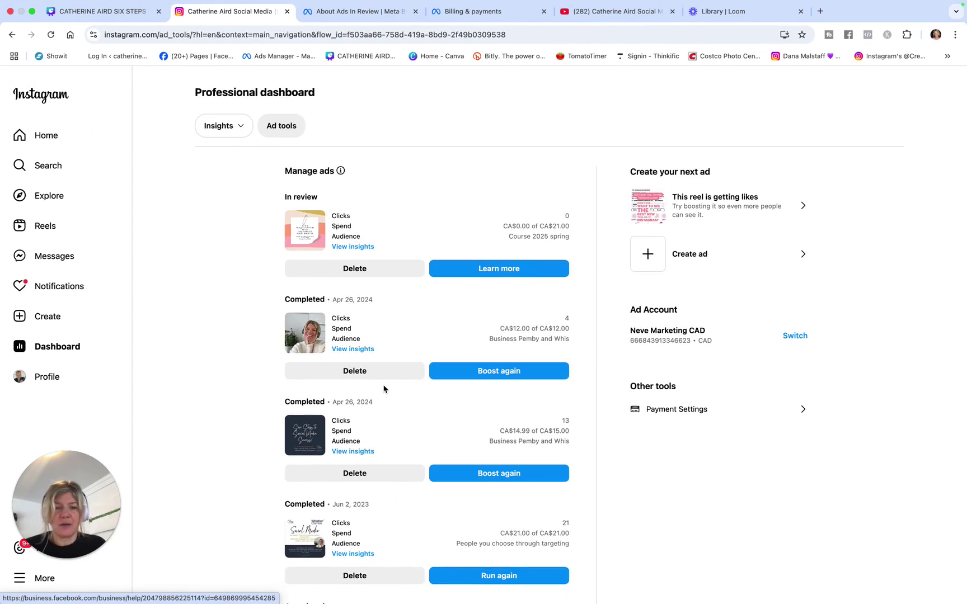
pyautogui.scroll(-5, 384, 389)
pyautogui.scroll(5, 384, 389)
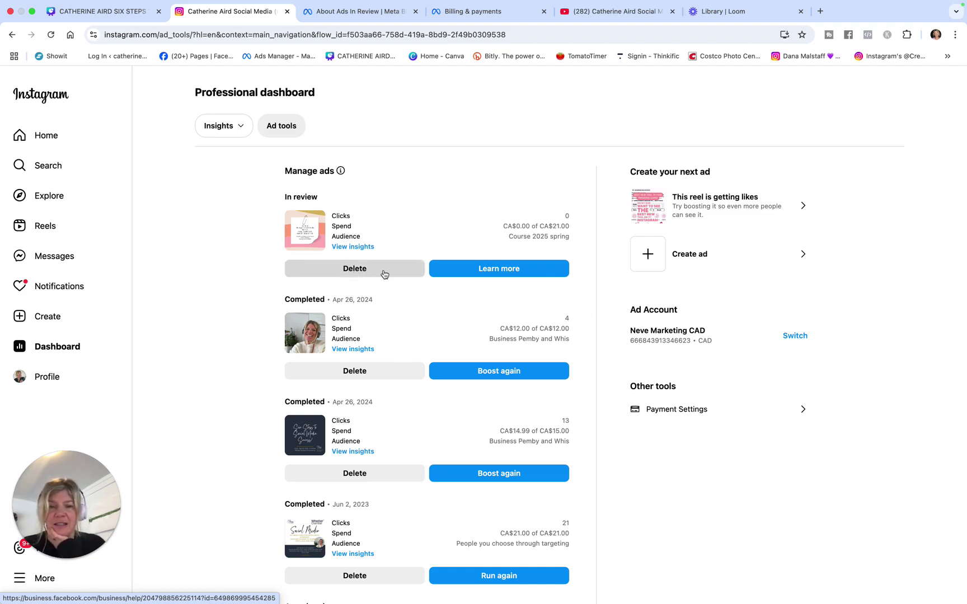
pyautogui.scroll(-2, 451, 339)
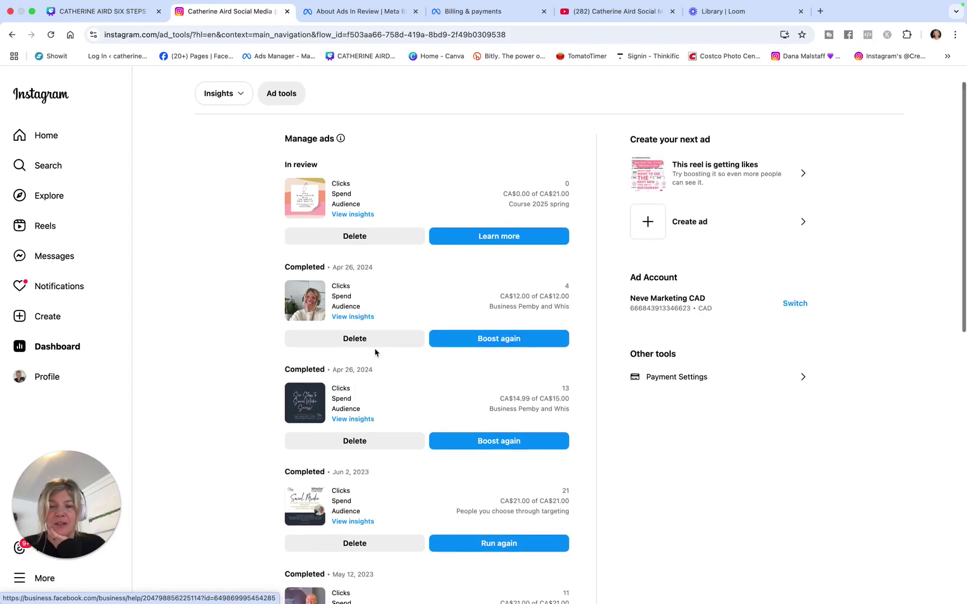
pyautogui.click(351, 290)
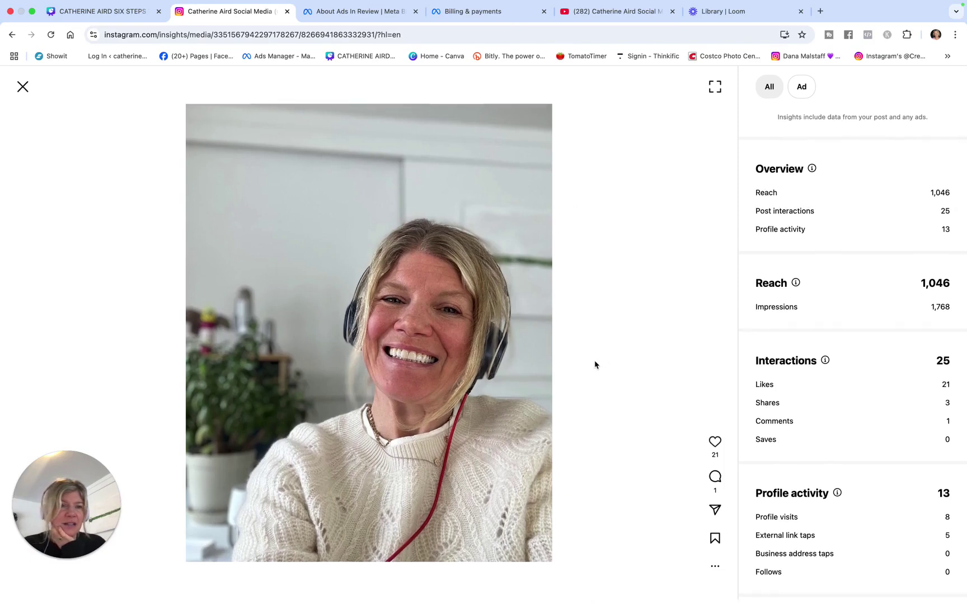
pyautogui.scroll(-1, 768, 280)
pyautogui.scroll(1, 766, 274)
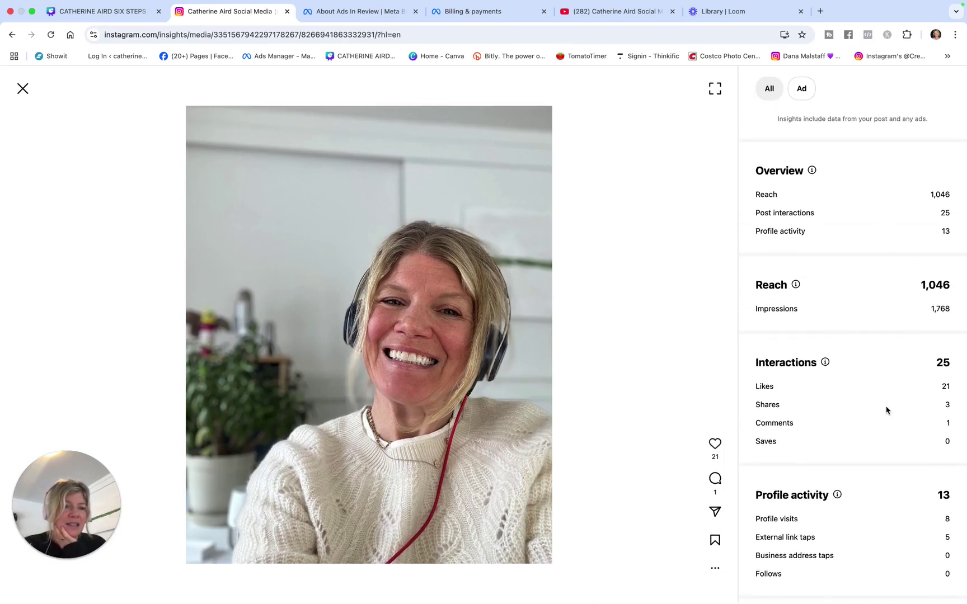
# Review the overview, reach, interactions and profile activity insights of the portrait photo ad, and close the insights.
pyautogui.scroll(-1, 885, 409)
pyautogui.scroll(1, 885, 409)
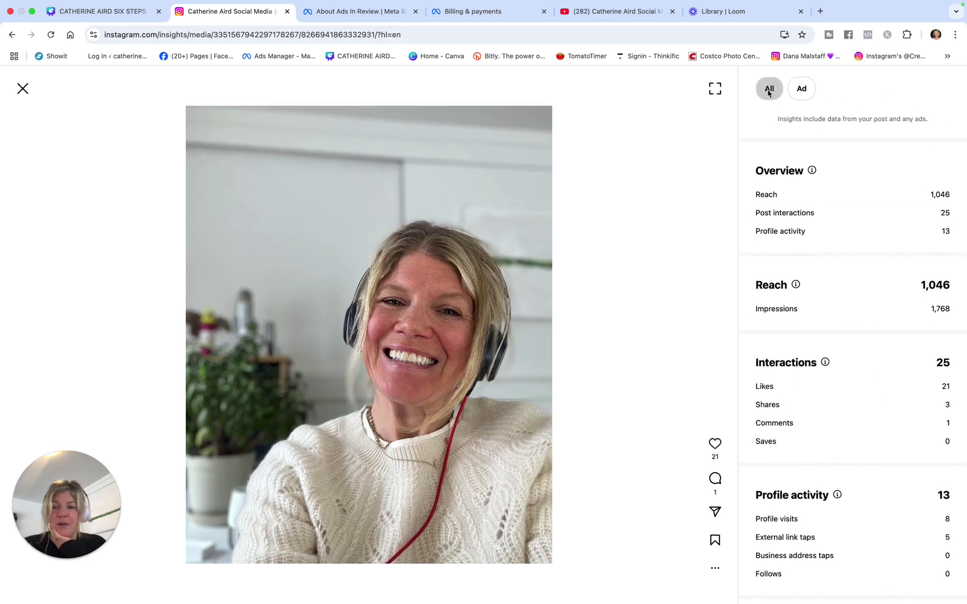
pyautogui.scroll(-1, 848, 497)
pyautogui.scroll(1, 848, 496)
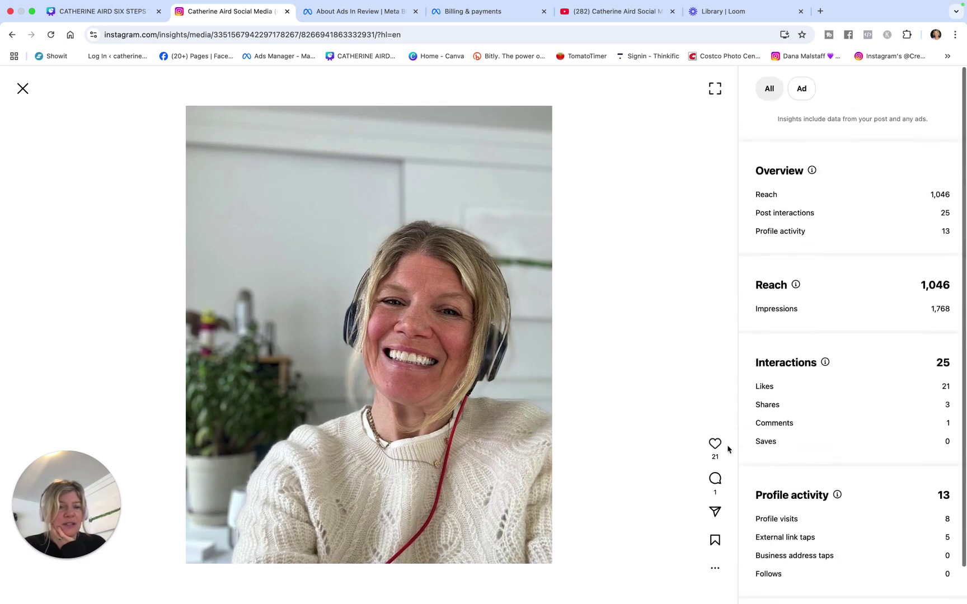
pyautogui.click(22, 89)
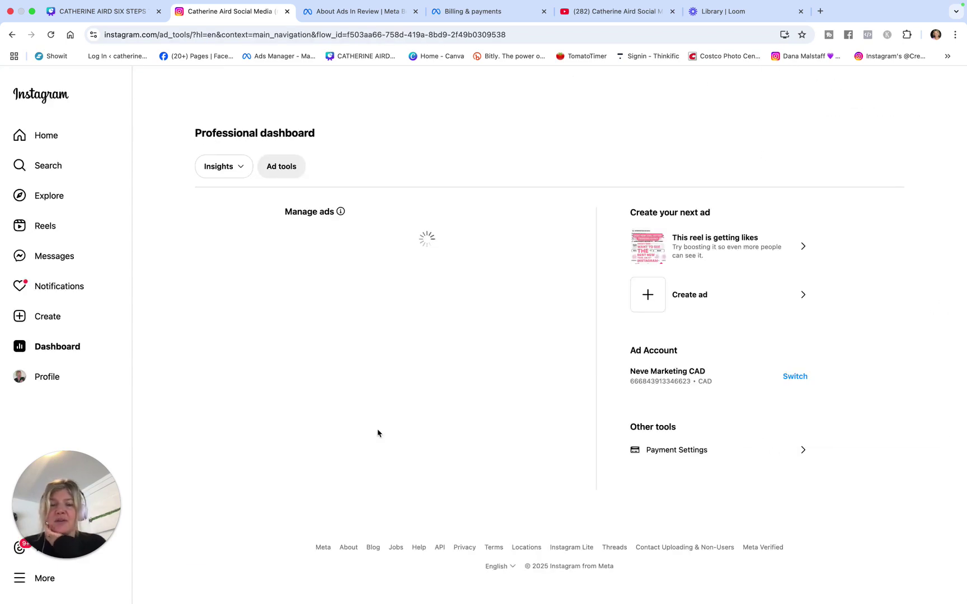
# Return to the Instagram home feed, and open the account's own profile page.
pyautogui.click(46, 143)
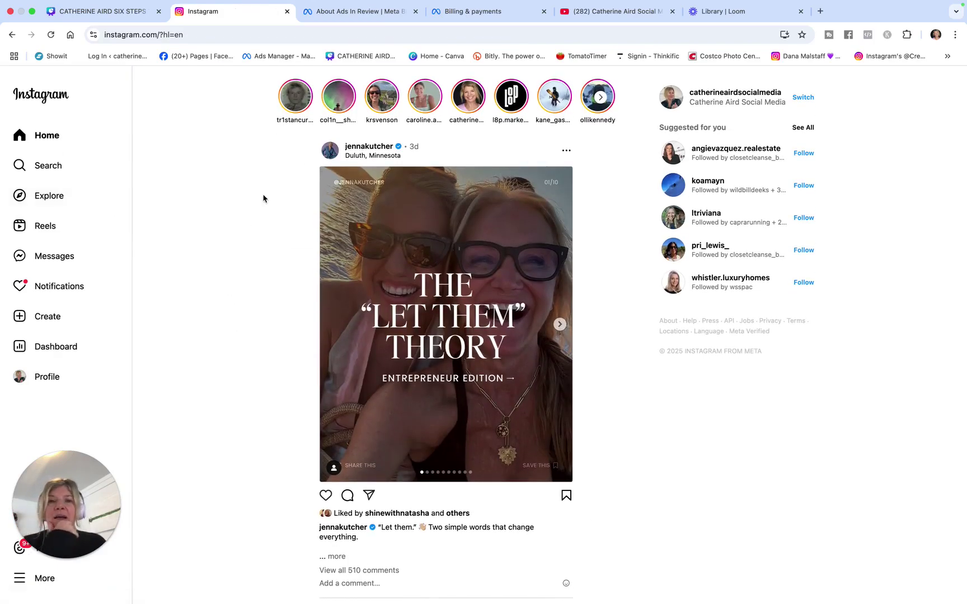
pyautogui.click(743, 93)
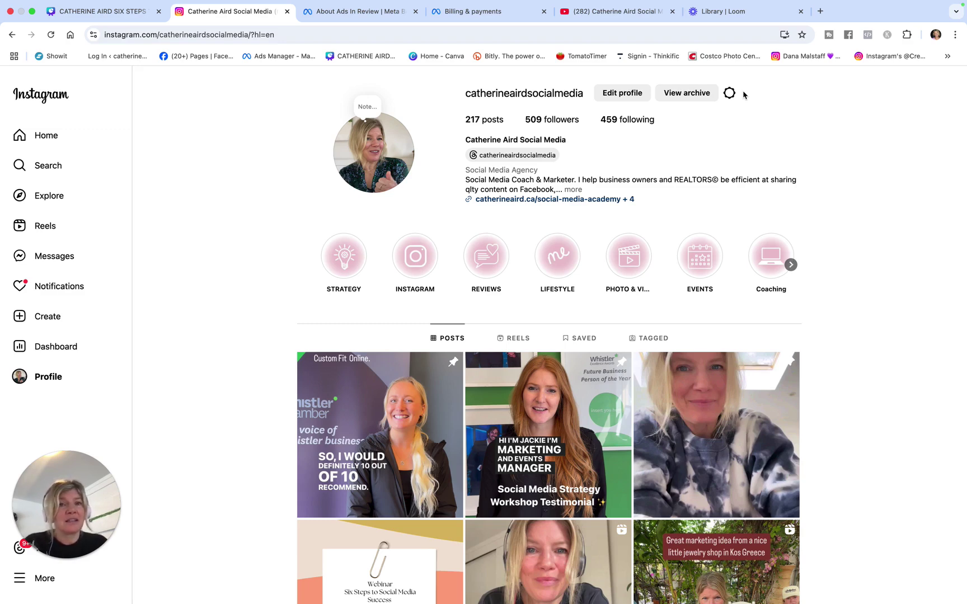
pyautogui.moveTo(568, 2)
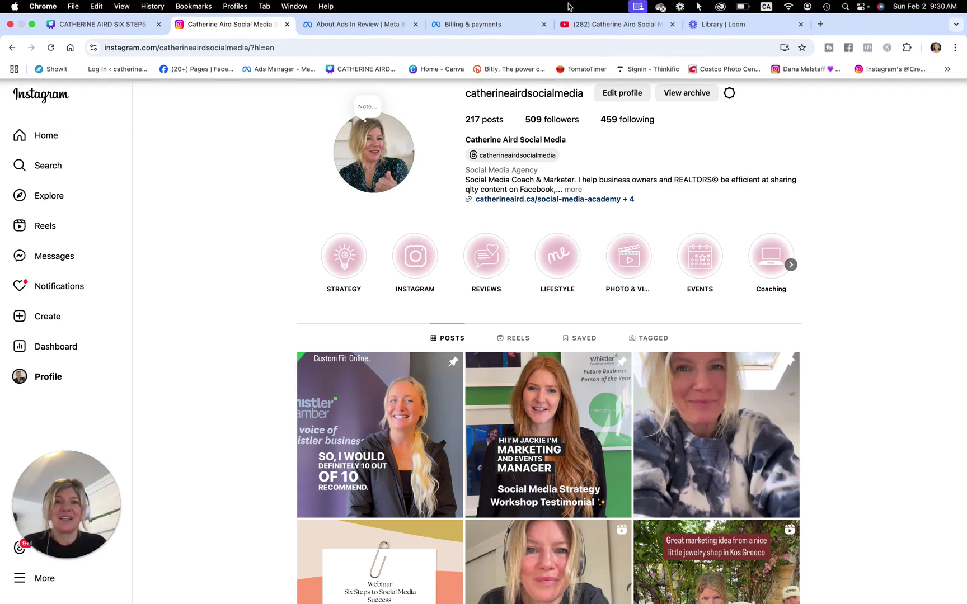